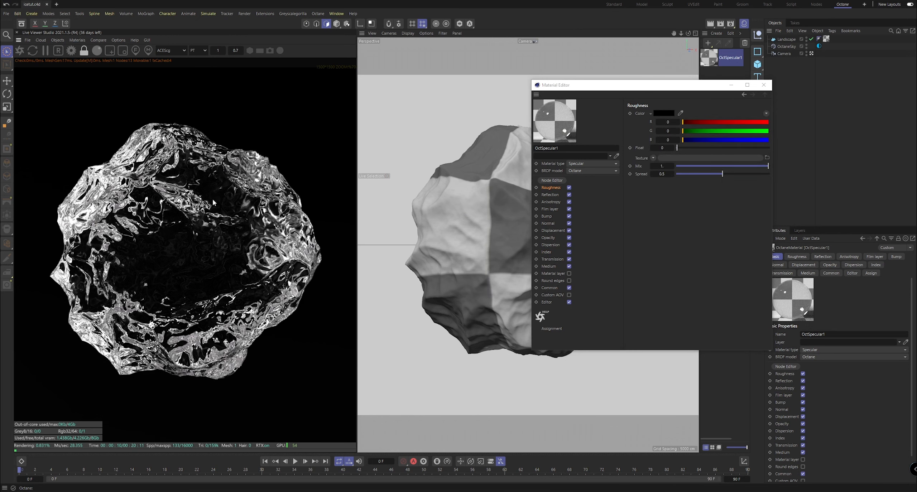
- Switch to the browser to study the translucent rock reference photo on Are.na, and return to Cinema 4D
scroll(212, 199, down, 4)
scroll(208, 203, up, 4)
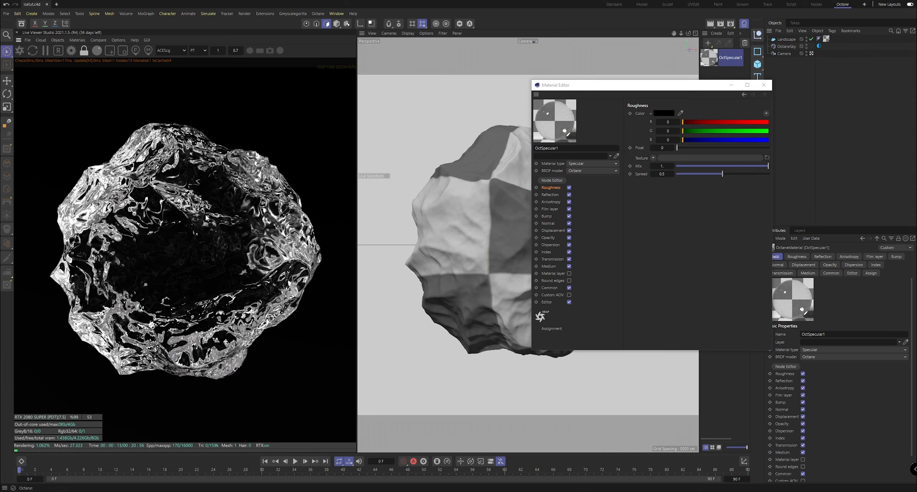
key(alt+Tab)
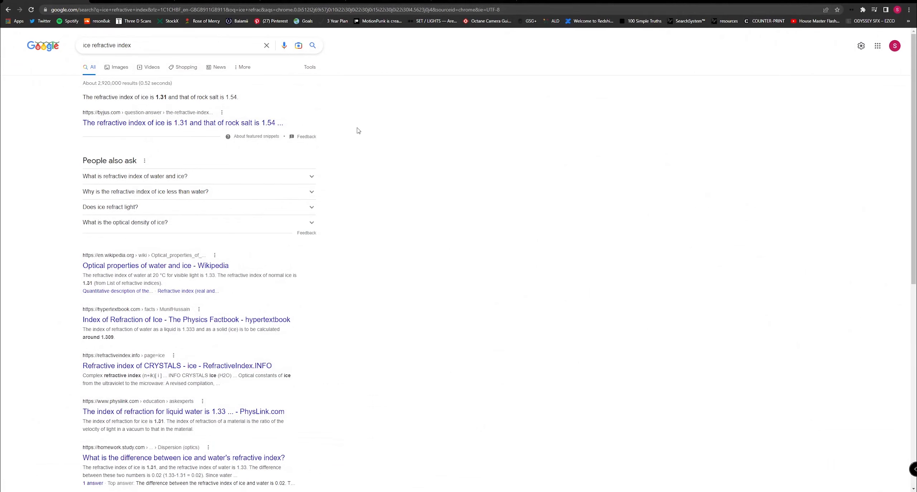
click(381, 1)
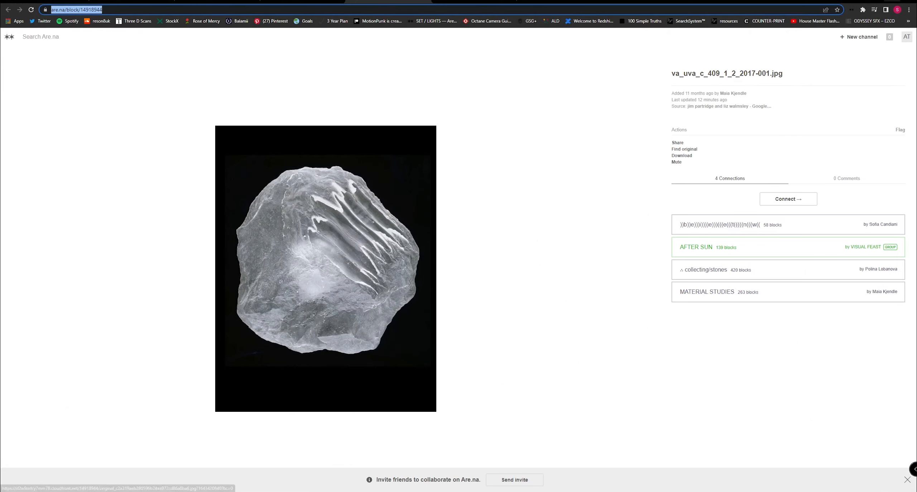
key(alt+Tab)
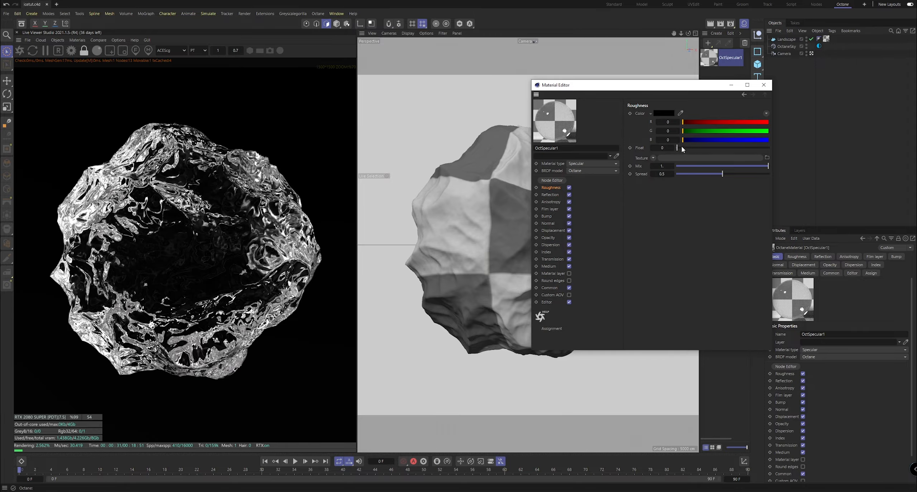
- Try a roughness float of about 0.21 on the OctSpecular1 material and inspect the rendered ice rock
mouse_move(686, 146)
mouse_down()
mouse_move(711, 147)
mouse_move(695, 147)
mouse_up()
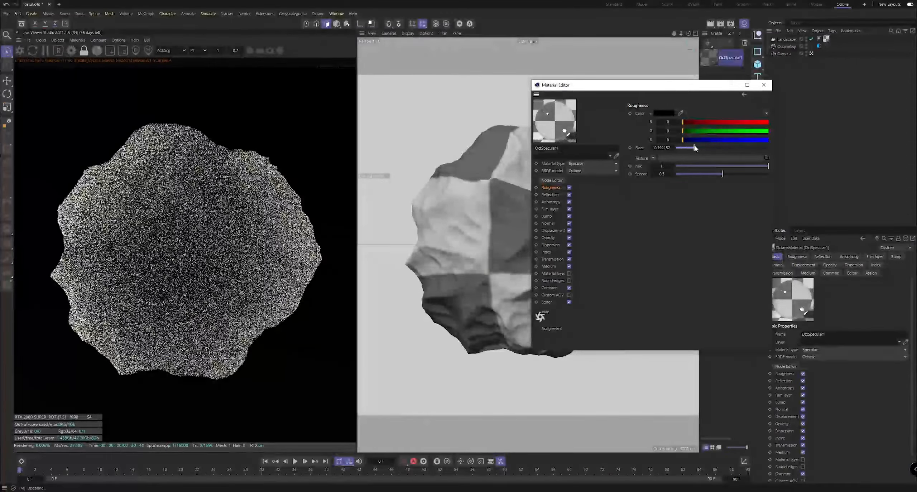
scroll(210, 210, down, 2)
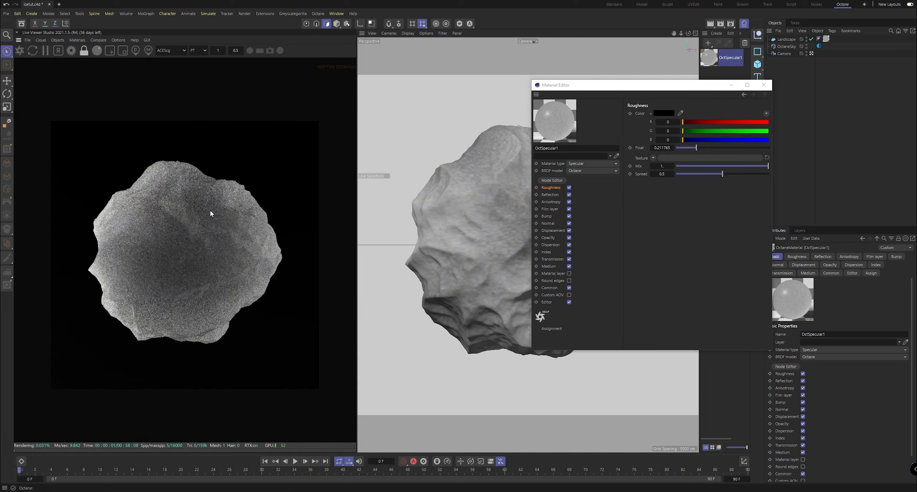
scroll(182, 243, up, 2)
scroll(176, 250, down, 1)
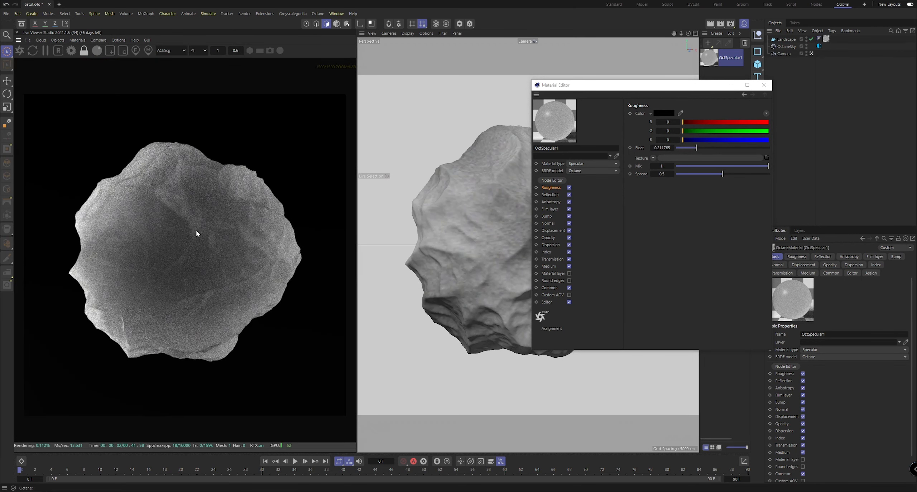
scroll(186, 225, up, 2)
scroll(184, 225, down, 3)
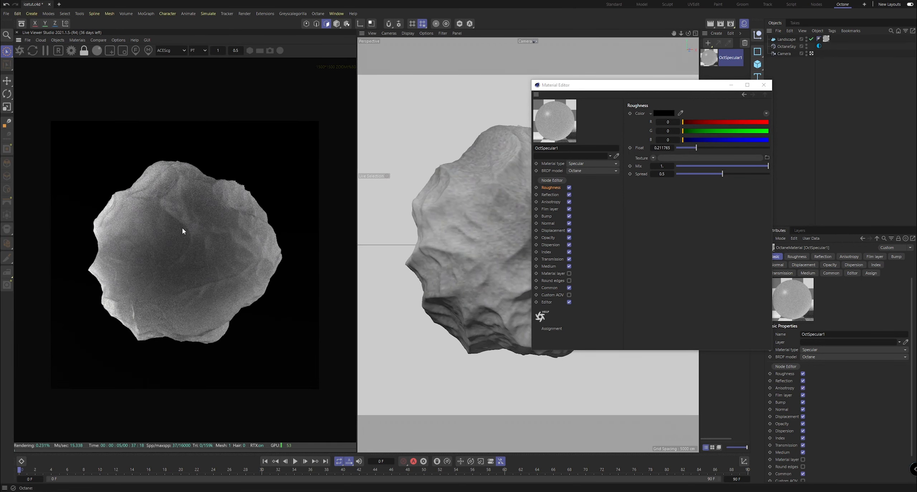
scroll(182, 229, up, 3)
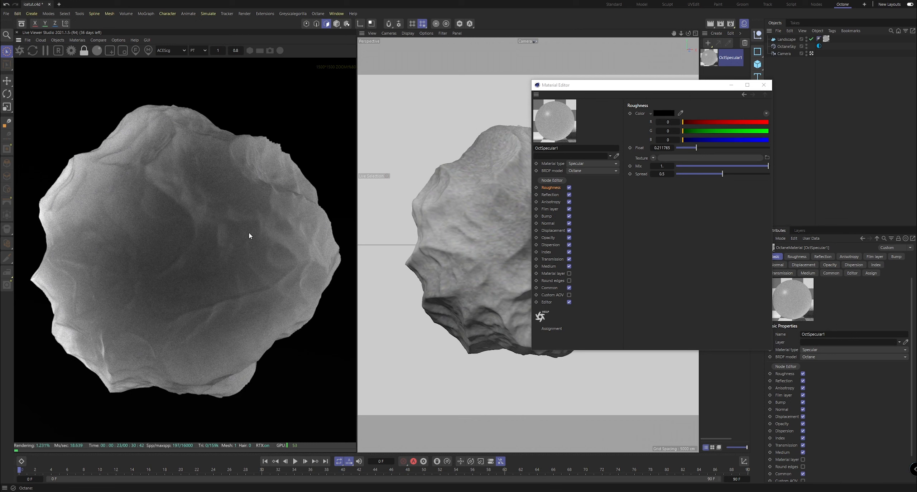
- Set the OctSpecular1 material's roughness float to 0.05 and check the rendered rock
click(664, 147)
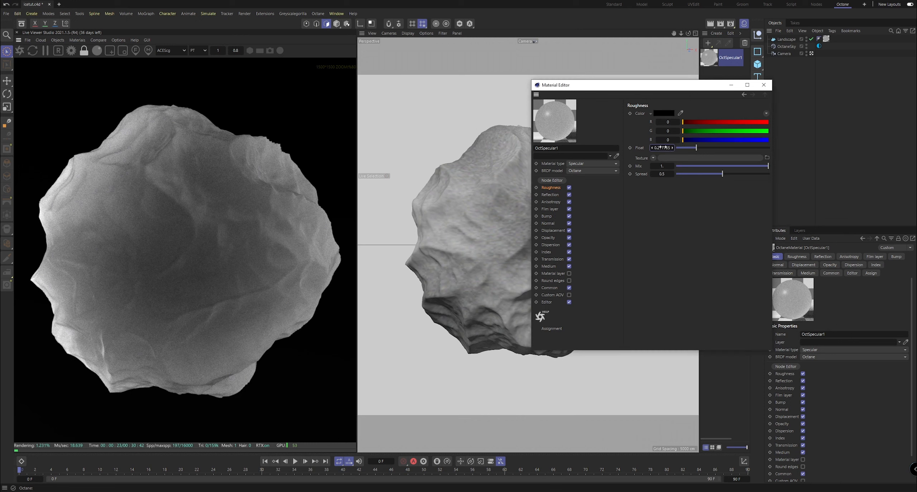
text(.05)
key(Return)
key(v)
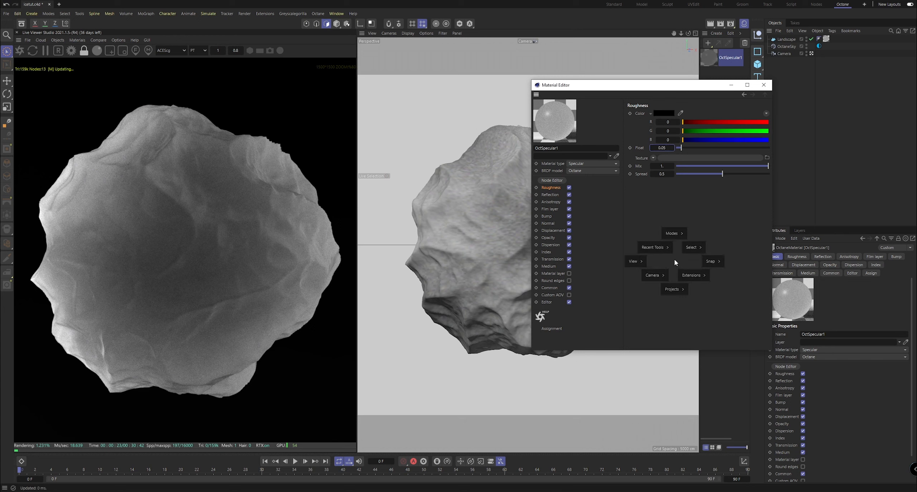
click(655, 203)
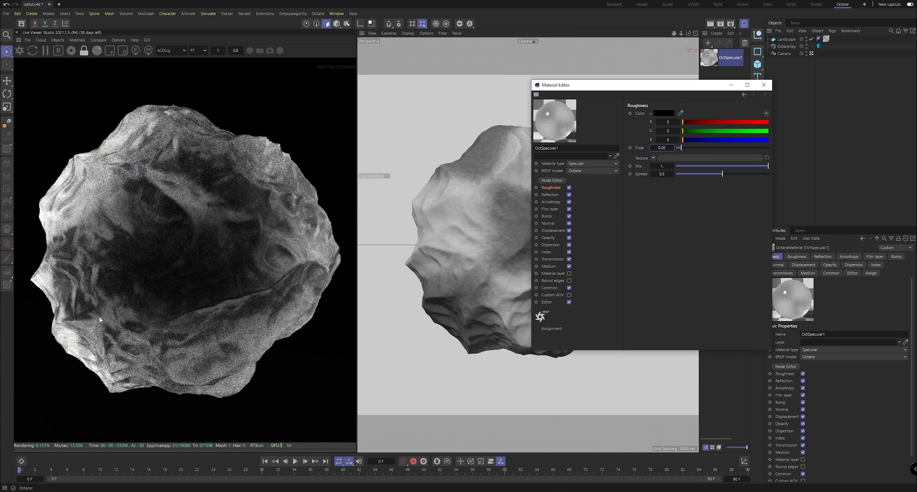
scroll(187, 261, down, 1)
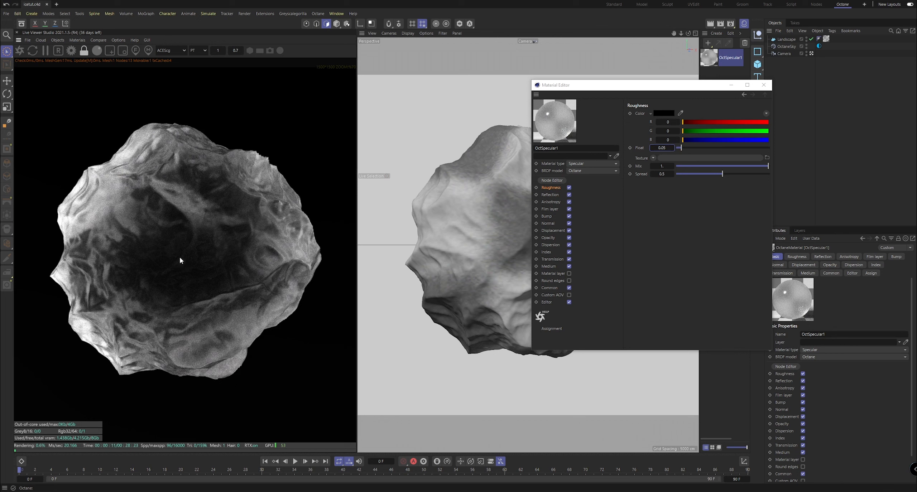
- Open the material's node editor, make its window taller and reposition the OctSpecular1 node
click(556, 180)
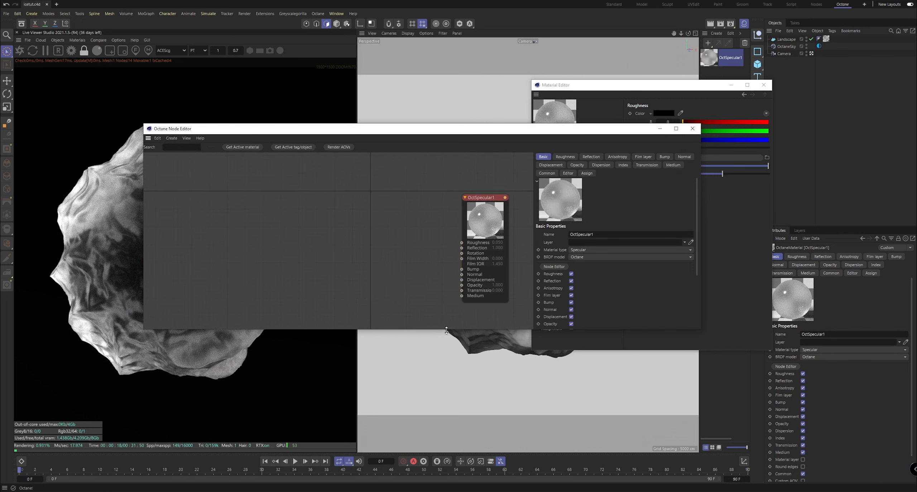
drag(448, 329, 452, 414)
drag(495, 197, 494, 207)
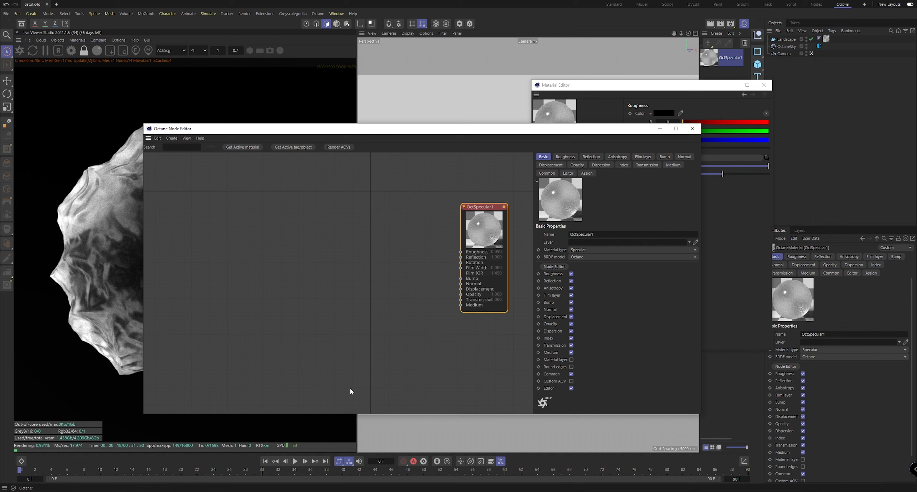
- Browse the Megascans surface folder in File Explorer and open Imperfections_Grunge_slnneipc, placing its window over the node editor
click(534, 491)
drag(102, 277, 329, 151)
click(358, 200)
scroll(232, 358, down, 6)
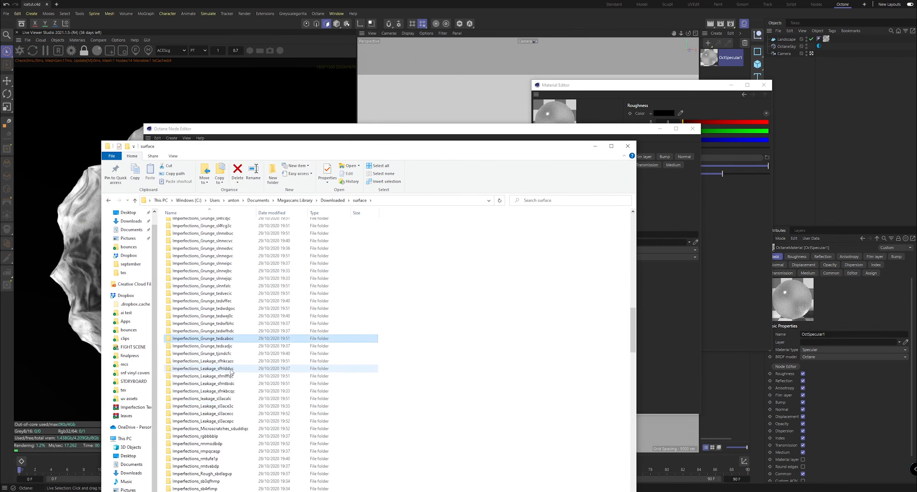
click(252, 285)
double_click(252, 285)
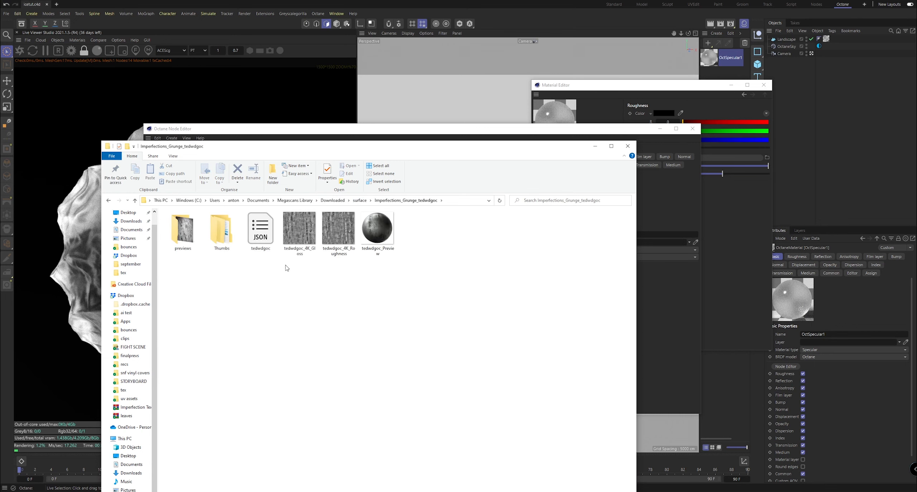
key(BackSpace)
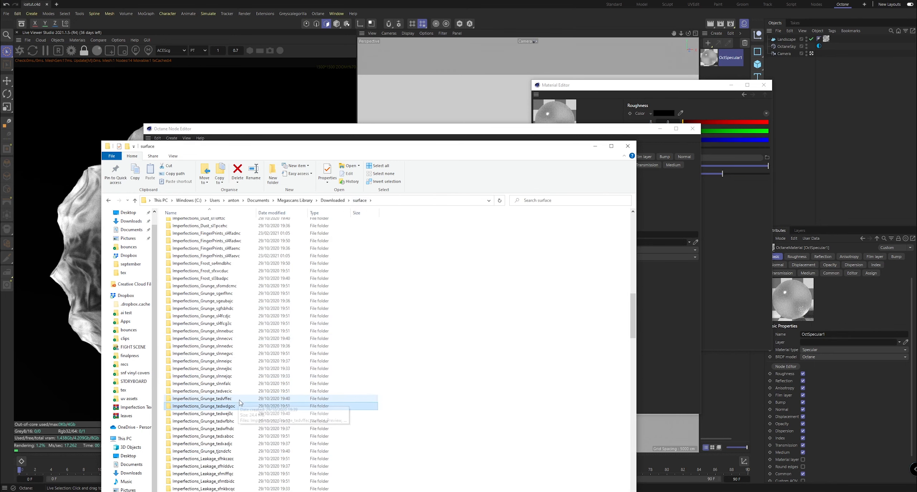
double_click(239, 361)
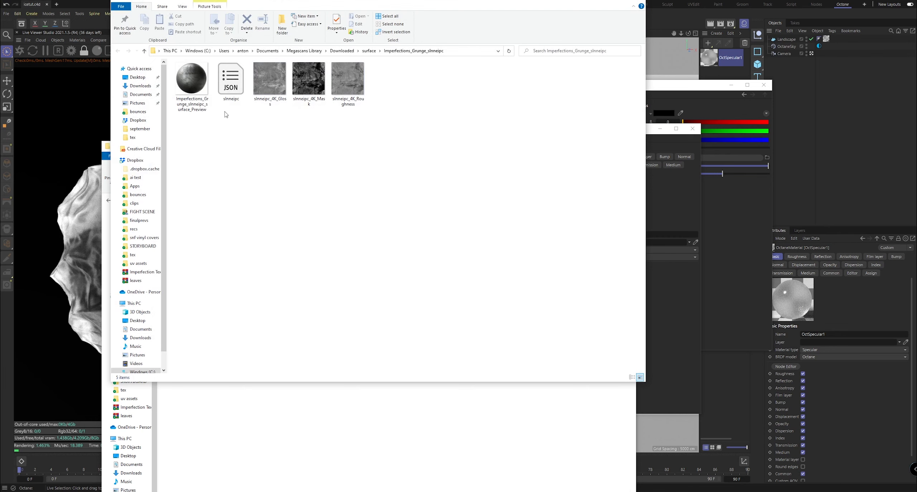
click(108, 170)
click(627, 146)
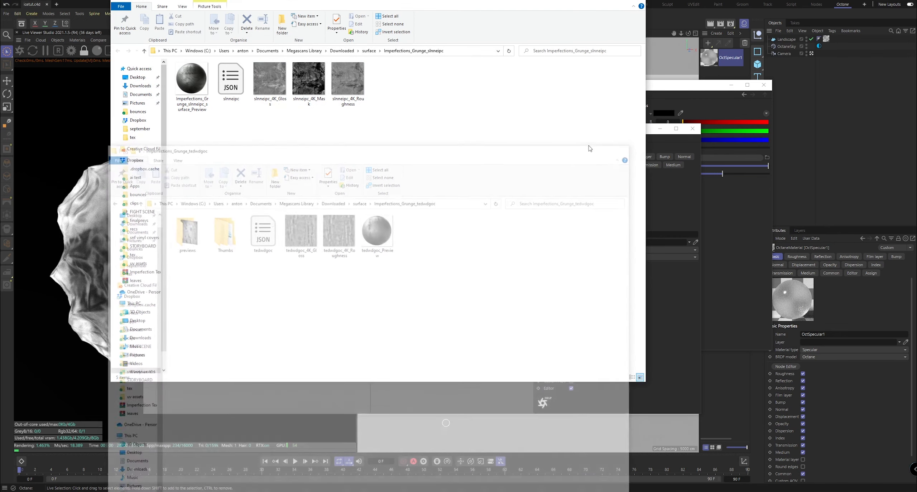
drag(260, 3, 475, 285)
- Add the slnneipc 4K Mask and Roughness images to the node graph as image textures and space the nodes apart
click(519, 355)
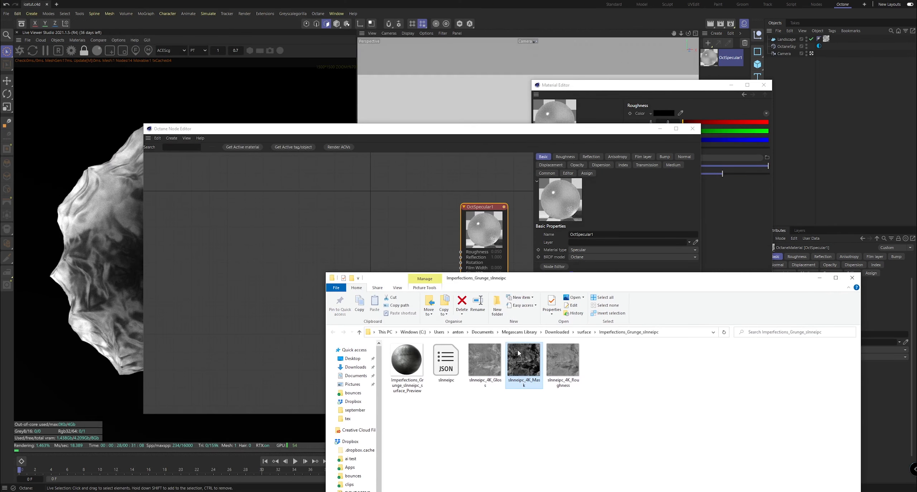
drag(610, 412, 514, 361)
drag(516, 361, 333, 225)
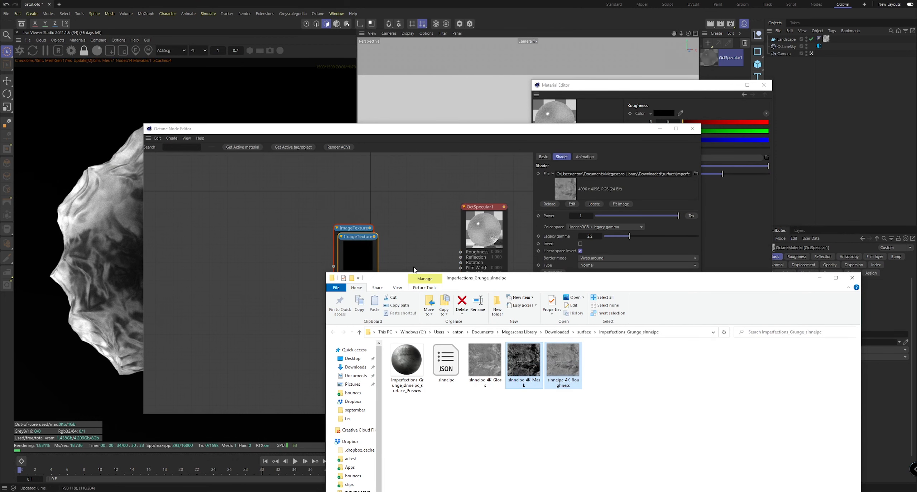
click(819, 278)
drag(338, 278, 304, 334)
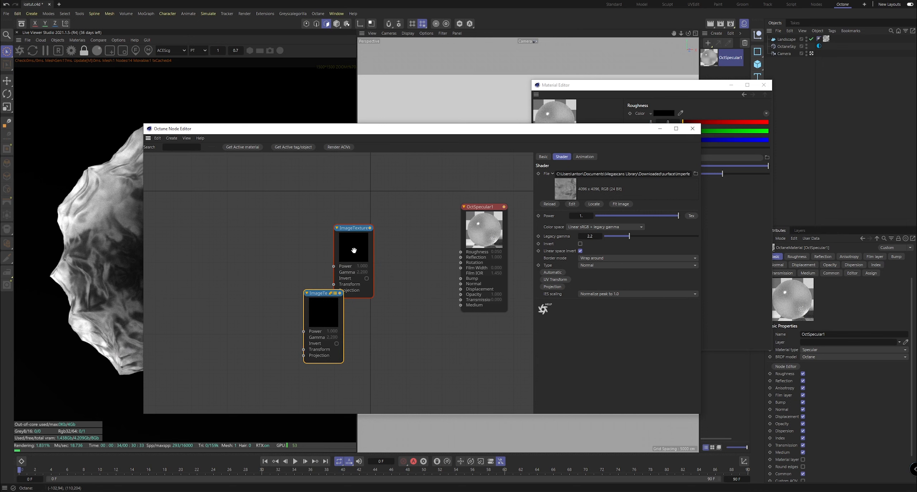
drag(355, 250, 327, 234)
- Connect the mask image texture to the OctSpecular1 Roughness input, then uncover the live render and inspect the surface
drag(333, 142, 434, 147)
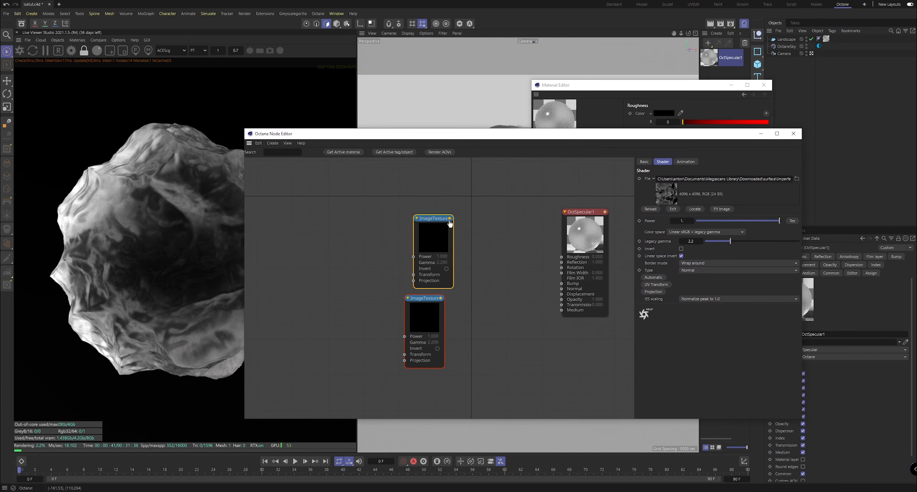
click(682, 232)
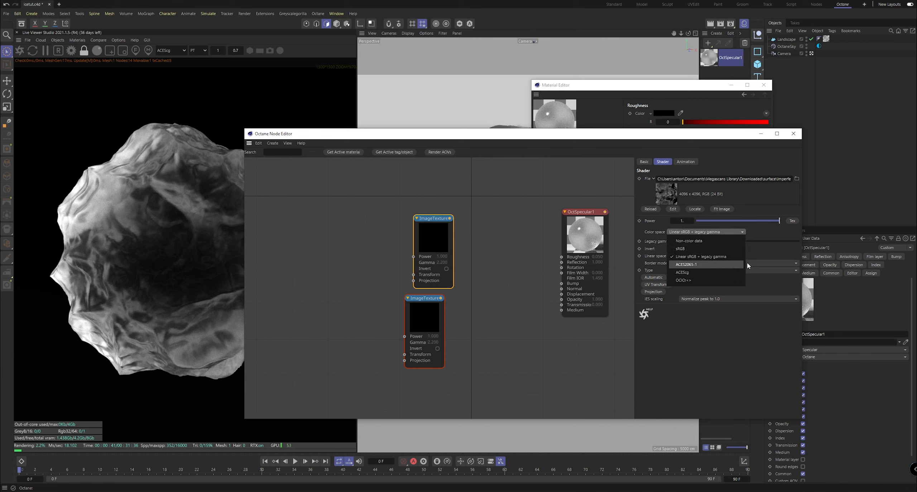
drag(451, 218, 561, 257)
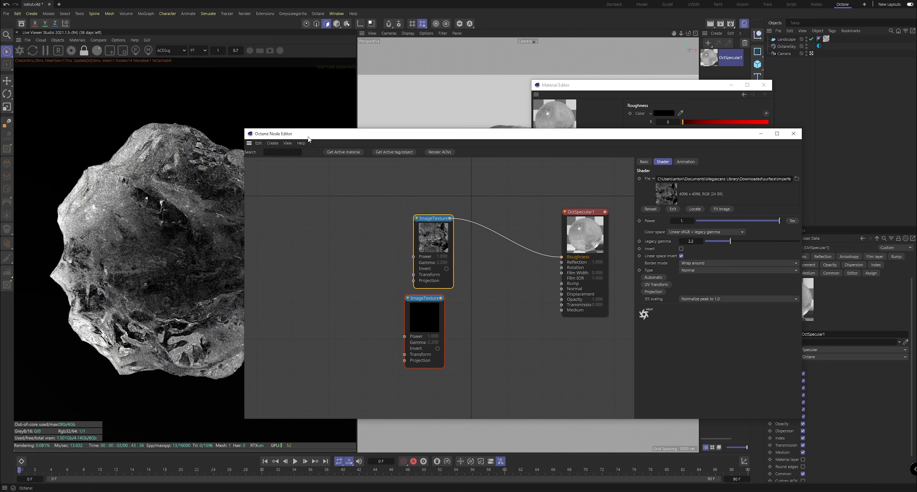
drag(308, 139, 469, 138)
scroll(172, 265, up, 4)
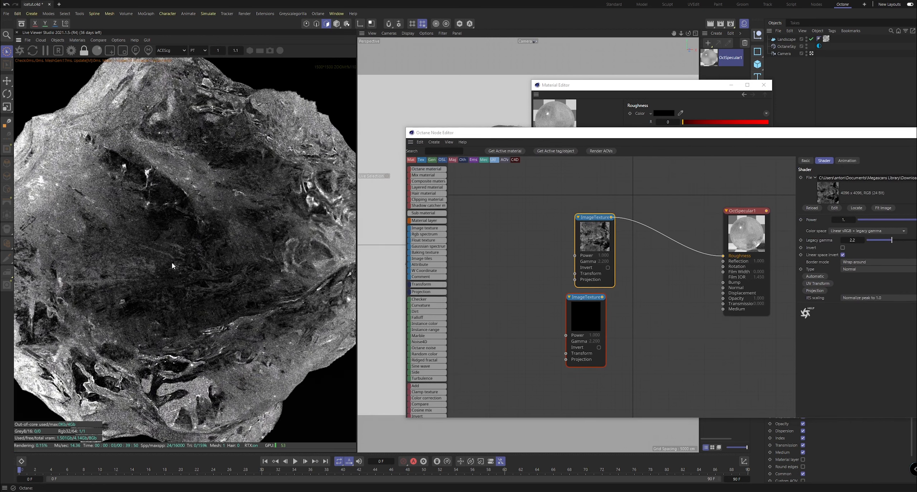
scroll(165, 284, down, 1)
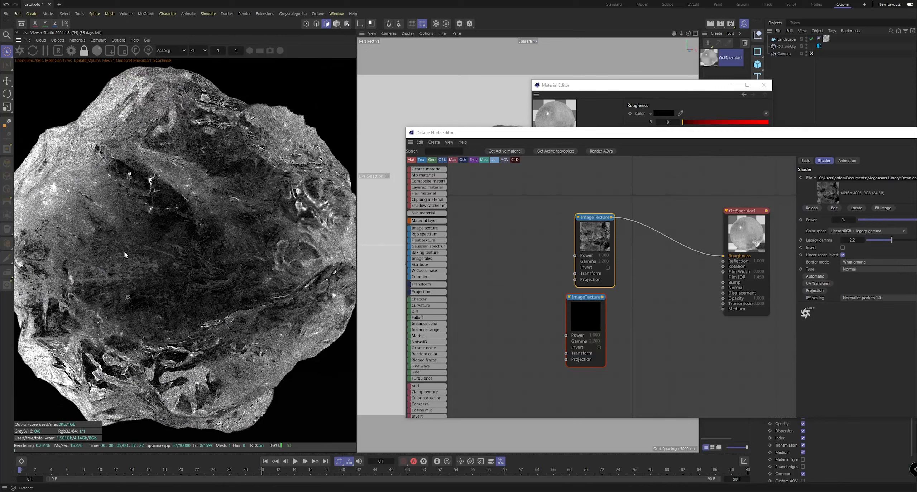
- Solo the mask image texture node and examine how the texture maps onto the rock
right_click(596, 236)
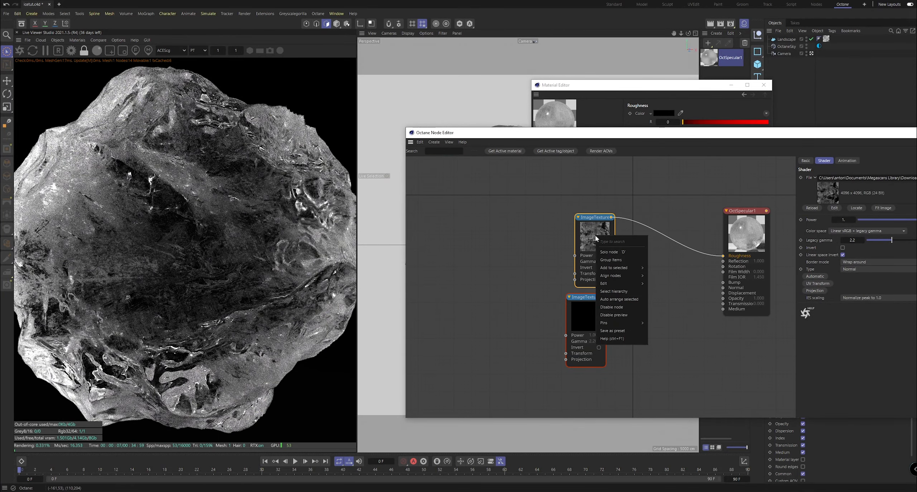
click(610, 252)
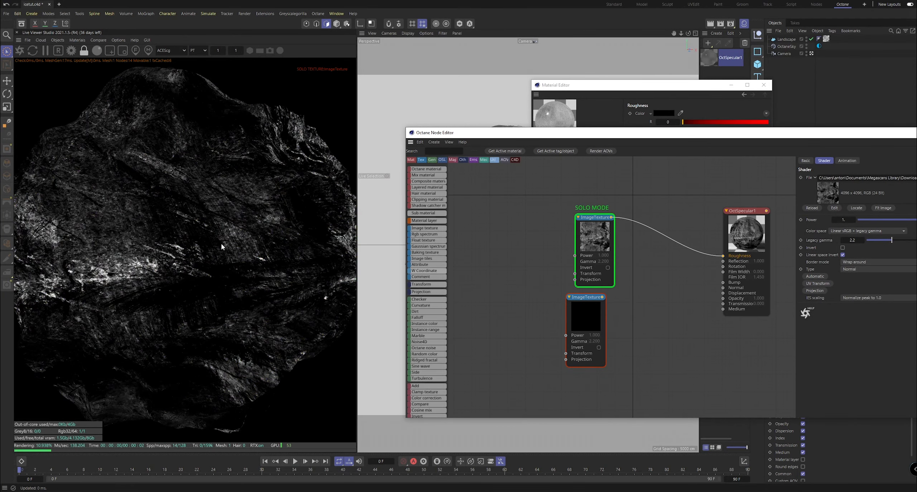
scroll(177, 226, down, 5)
scroll(177, 226, up, 2)
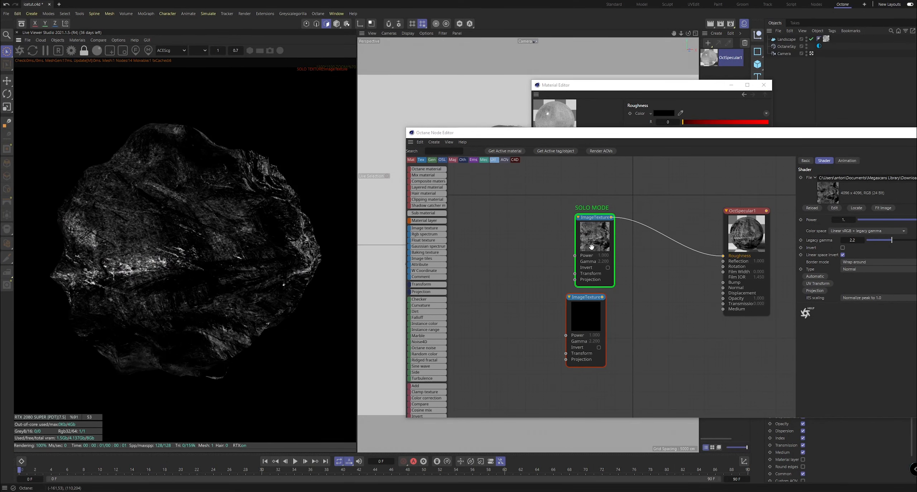
- Add a UV Transform node to the mask texture and scale it uniformly to about 0.21
click(817, 284)
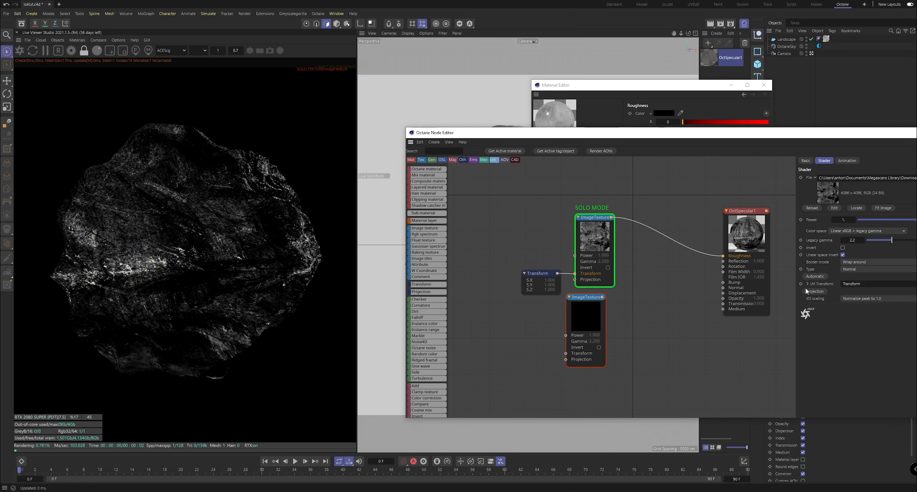
click(539, 283)
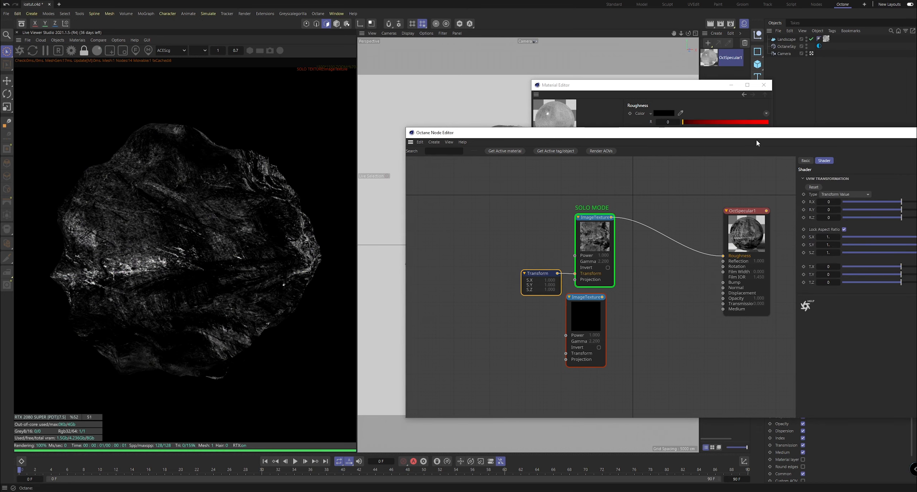
drag(859, 132, 731, 134)
drag(798, 240, 767, 238)
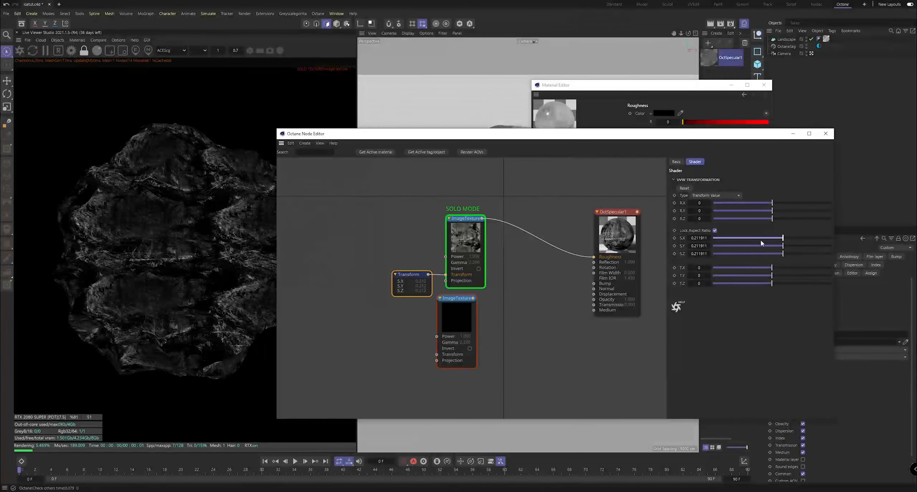
- Select the Landscape object's material tag, set its projection to Cubic and enable Seamless tiling
click(826, 133)
click(826, 38)
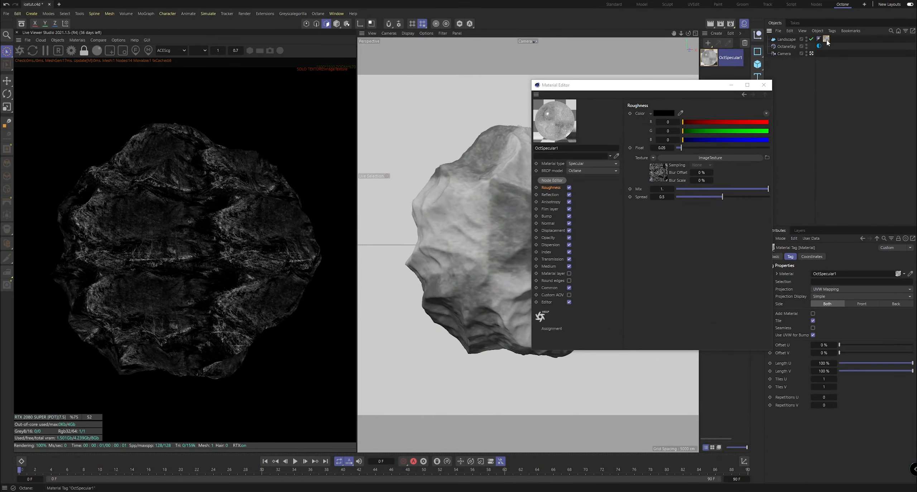
click(834, 289)
click(824, 321)
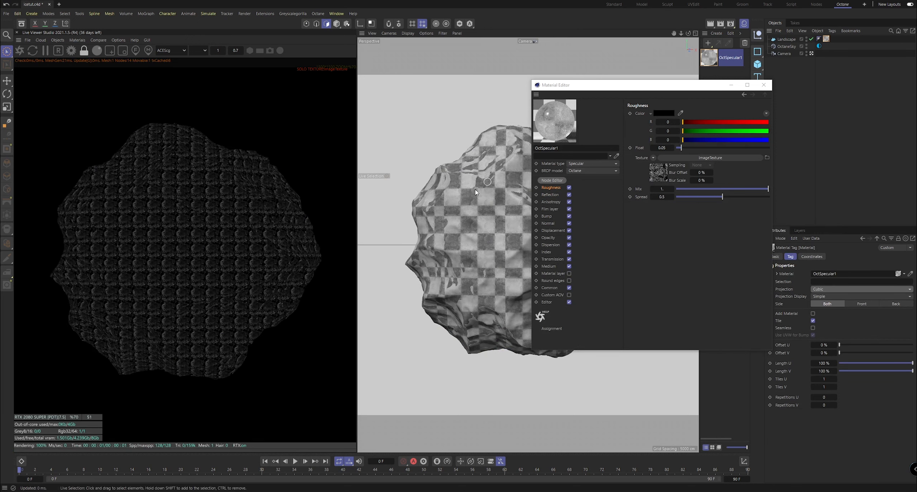
drag(571, 85, 504, 79)
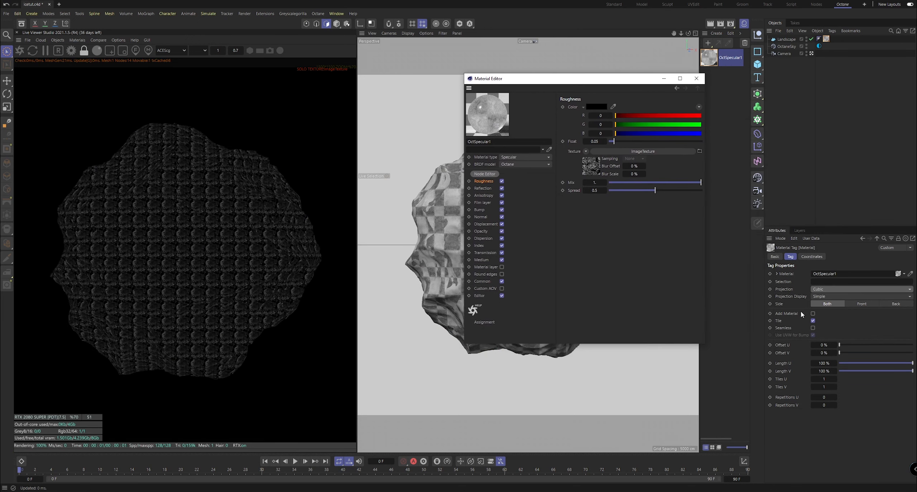
click(812, 328)
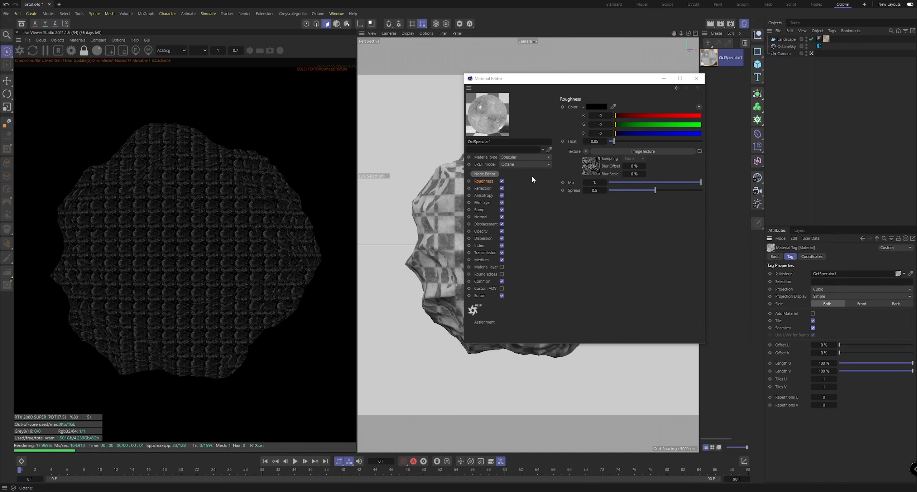
- Reopen the node graph and scale the mask texture's Transform uniformly to about 2.16
click(590, 166)
click(487, 173)
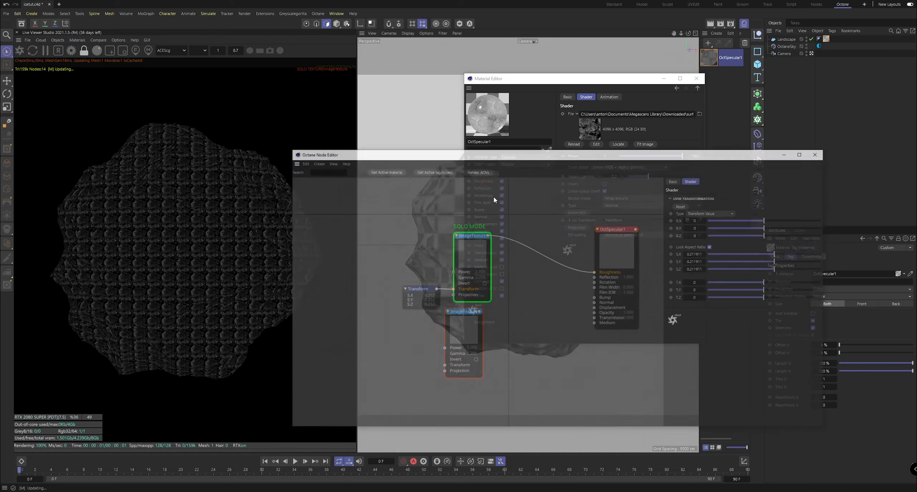
drag(787, 234, 815, 223)
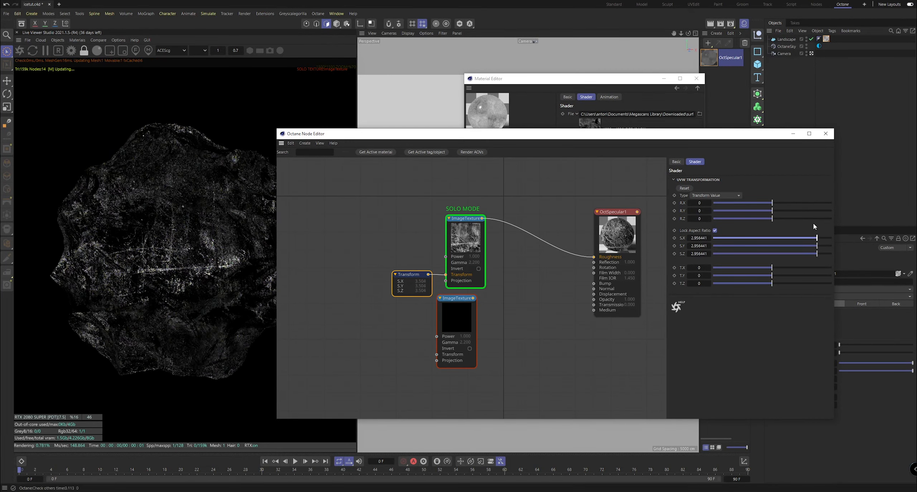
drag(813, 226, 811, 227)
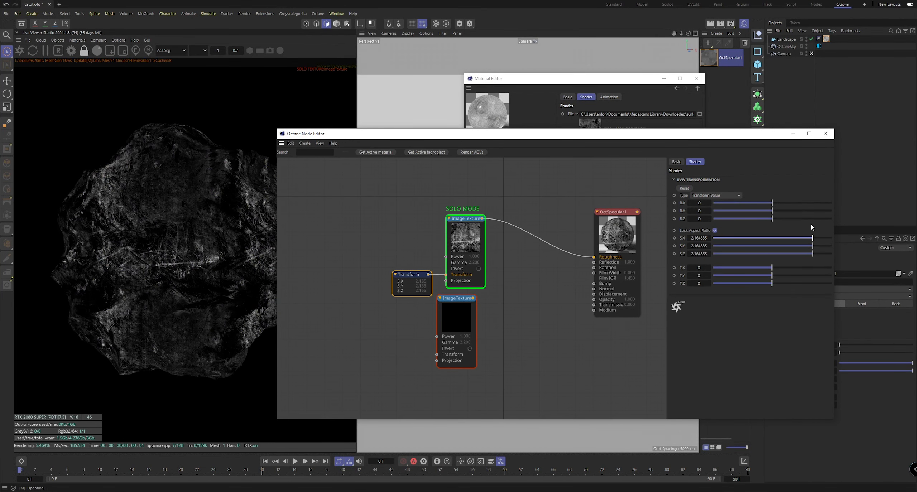
- Uncover and review the live render and the material tag's projection settings, keeping the node graph open
drag(398, 136, 438, 92)
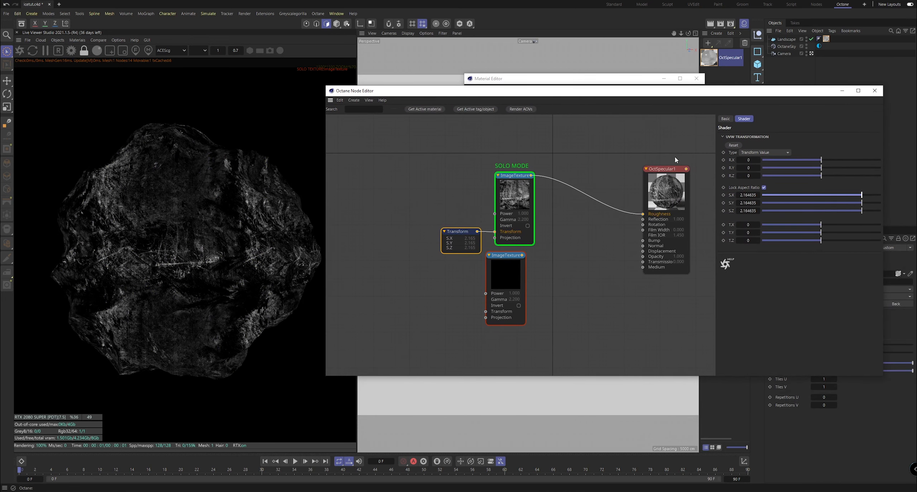
drag(746, 94, 517, 133)
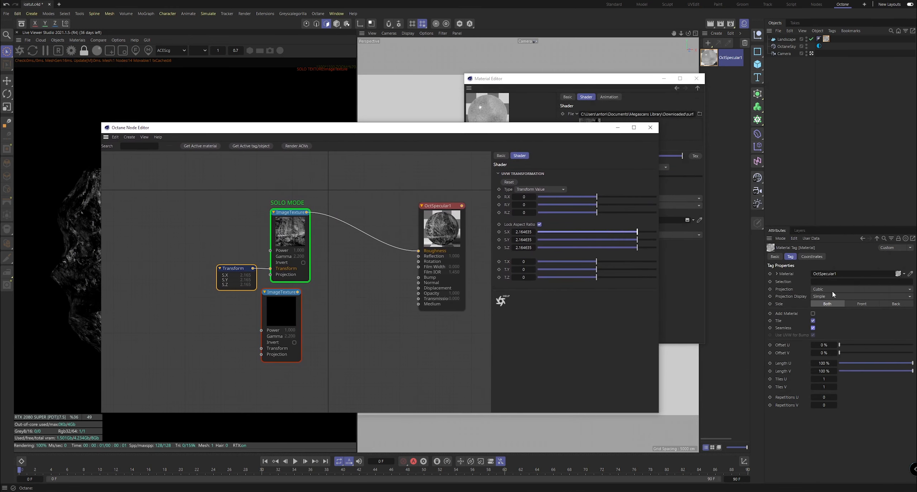
drag(583, 127, 633, 115)
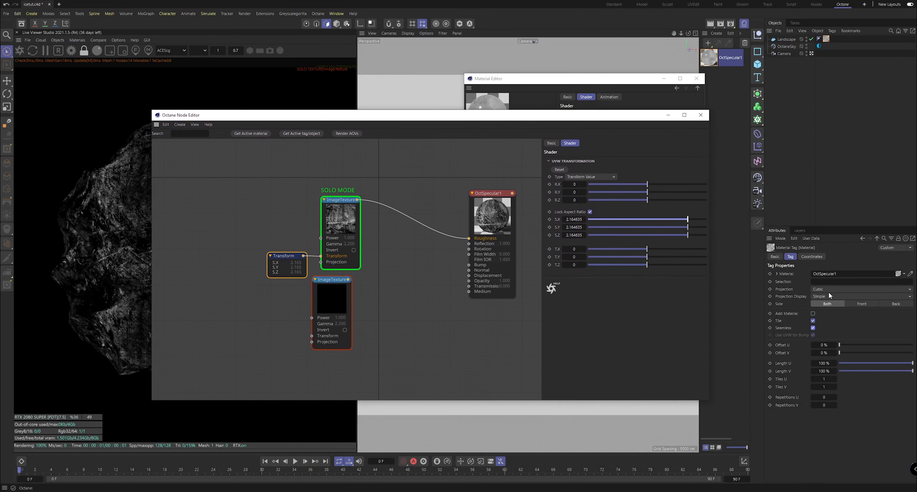
drag(530, 119, 685, 90)
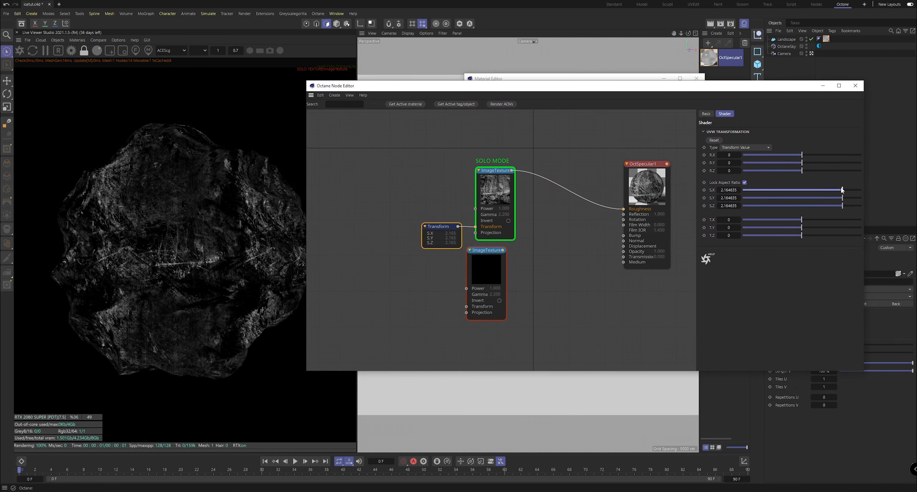
- Reduce the mask Transform's uniform scale to about 1.415 while checking the texture detail in the live render
mouse_move(842, 190)
mouse_down()
mouse_move(833, 191)
mouse_move(839, 194)
mouse_up()
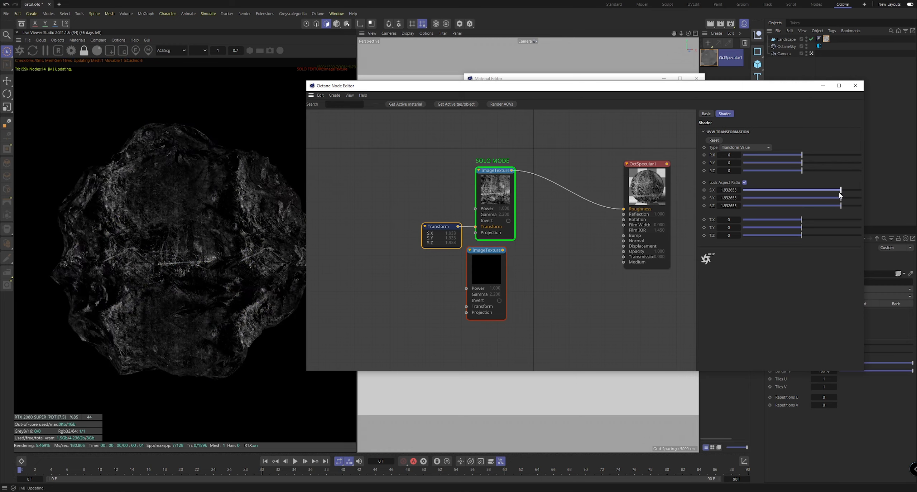
mouse_move(324, 217)
scroll(201, 266, up, 5)
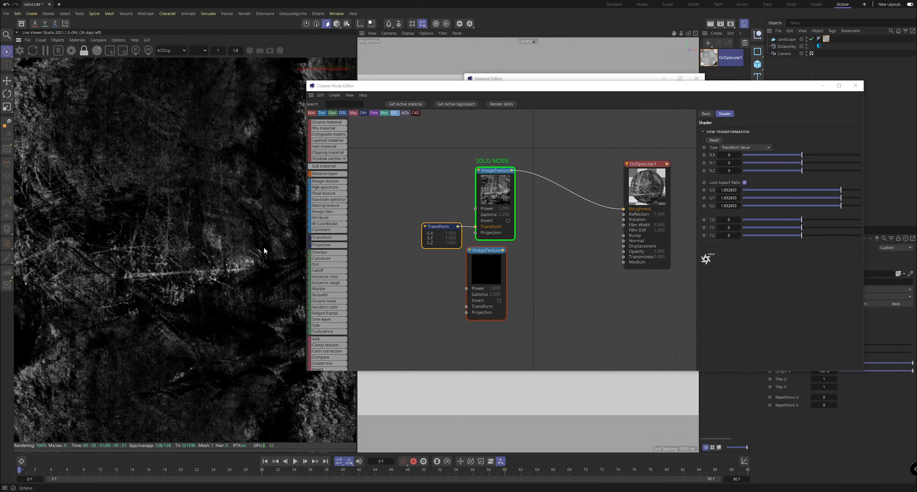
drag(840, 192, 836, 192)
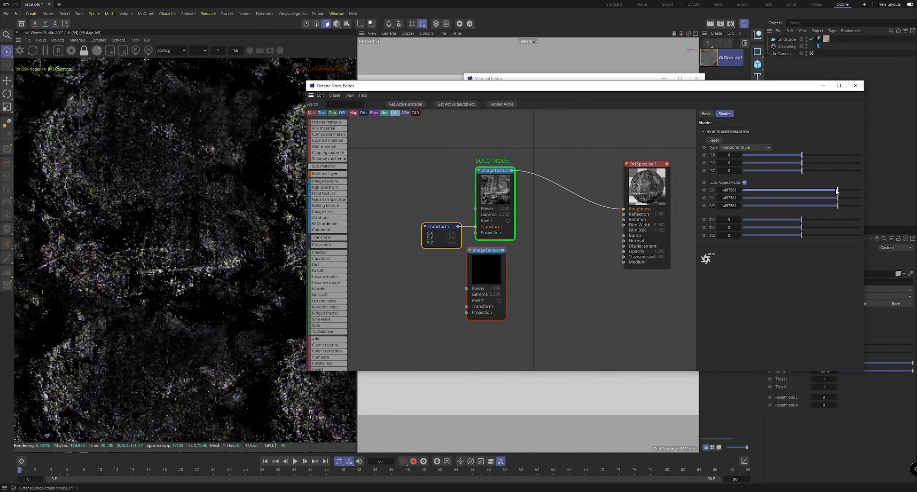
scroll(202, 227, down, 5)
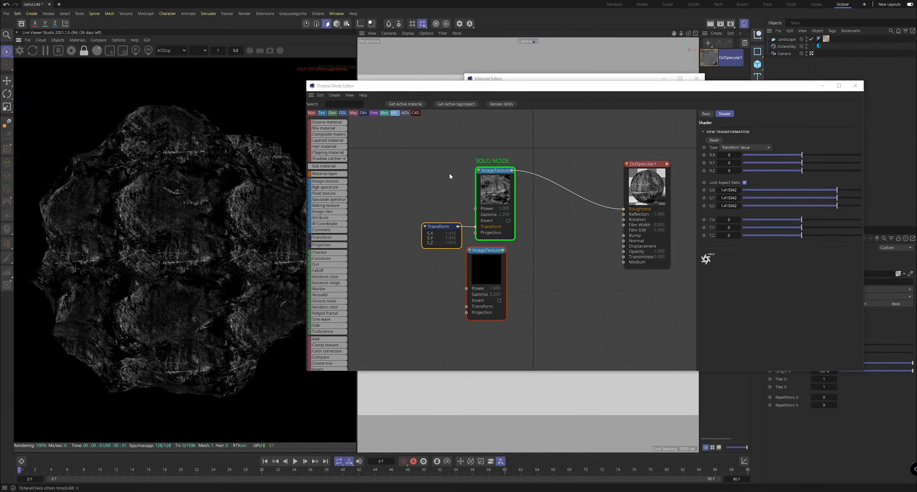
- Try a Z rotation and an X translation on the mask's Transform, undoing each one
drag(802, 170, 815, 172)
key(ctrl+z)
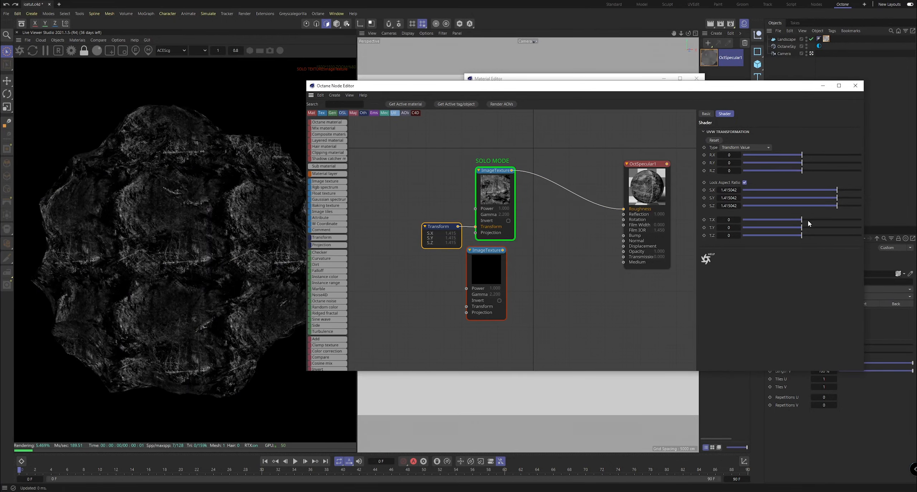
mouse_move(803, 220)
mouse_down()
mouse_move(837, 217)
mouse_move(808, 220)
mouse_up()
key(ctrl+z)
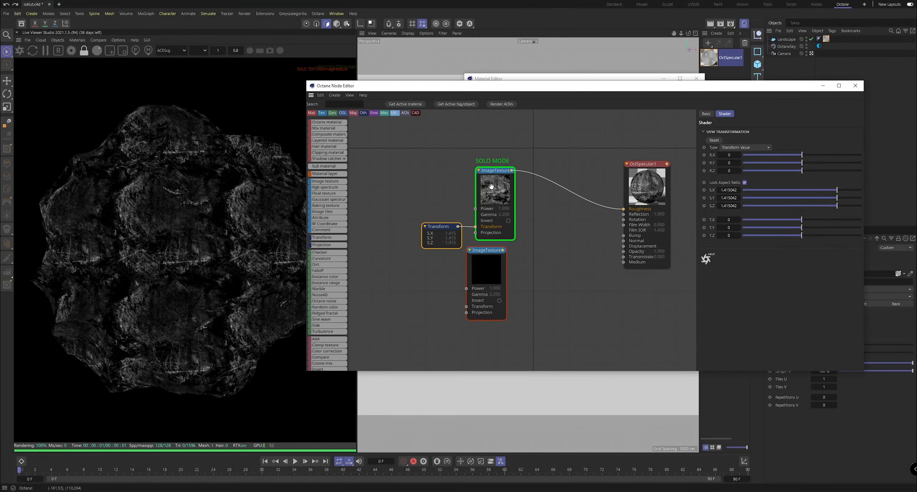
- Turn off solo mode on the mask image texture and inspect the full ice material in the live render
right_click(507, 204)
click(525, 217)
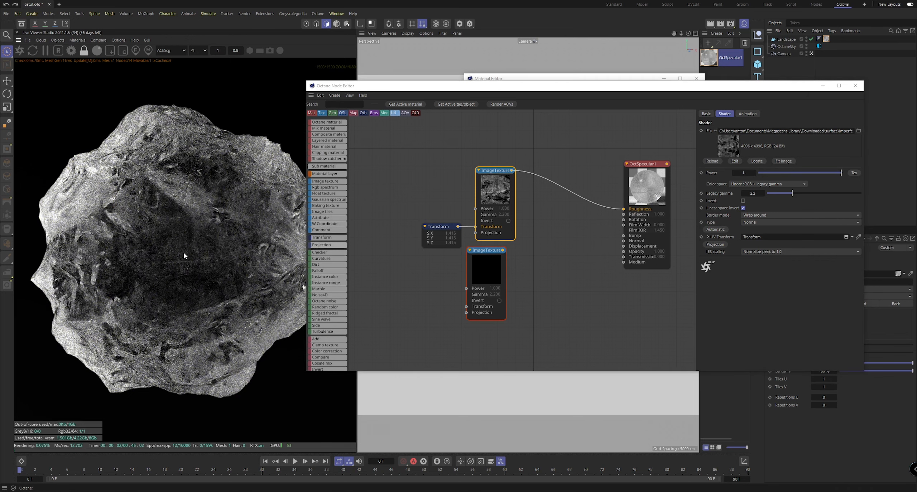
scroll(184, 266, down, 3)
scroll(188, 262, up, 2)
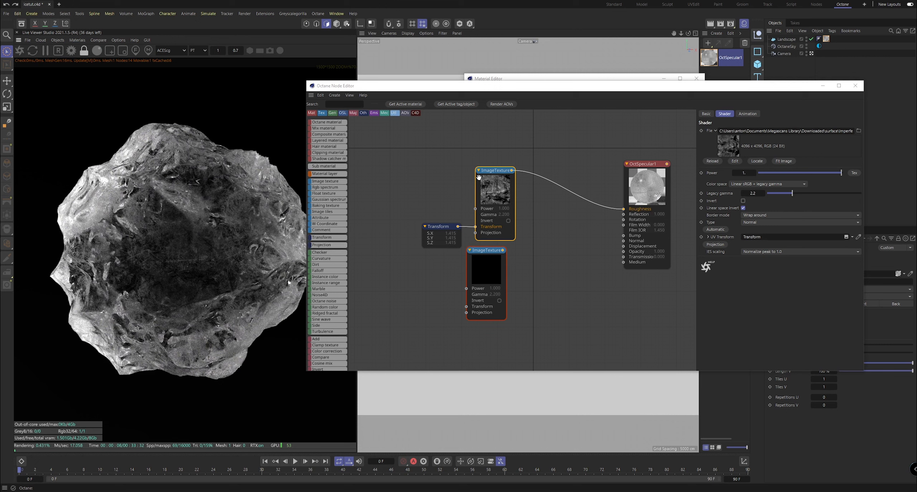
- Try inverting the mask texture and switch it back, then review the slnneipc texture files in their folder
click(743, 201)
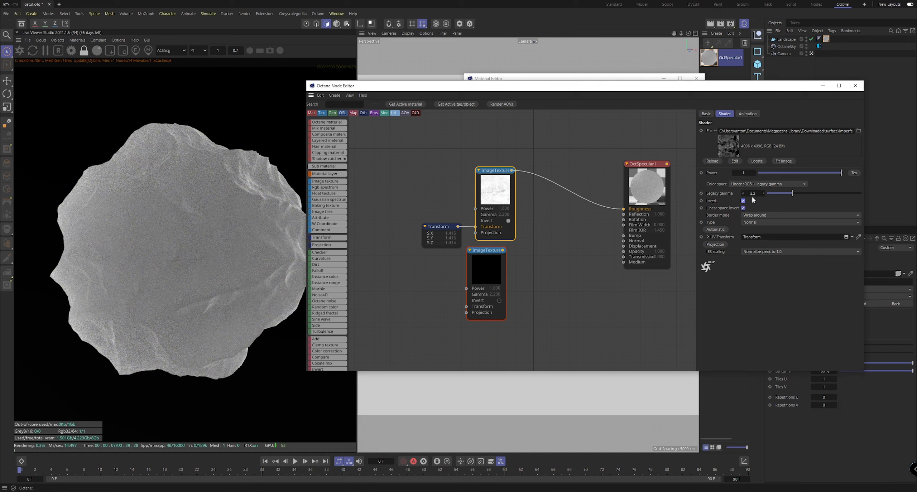
click(743, 200)
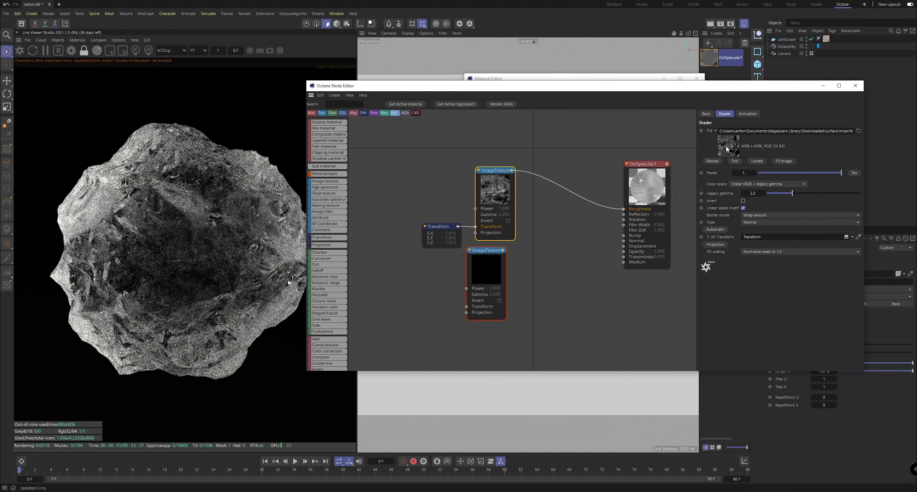
click(570, 491)
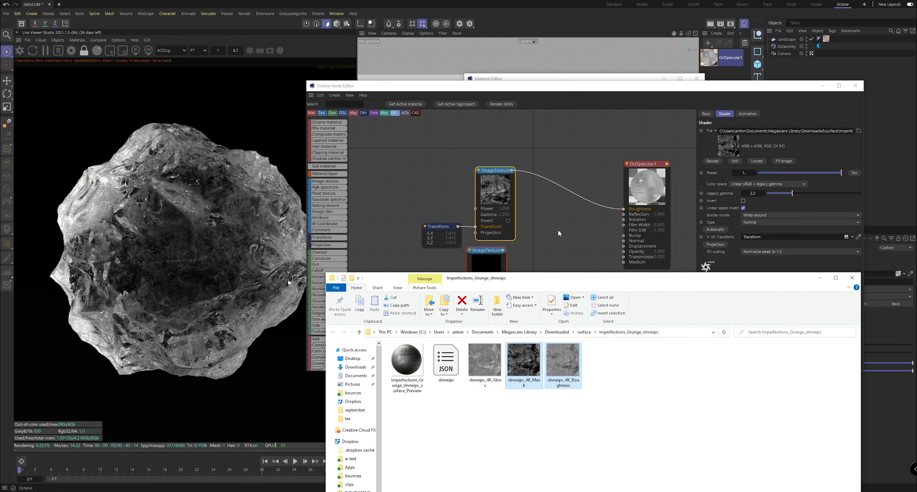
click(820, 278)
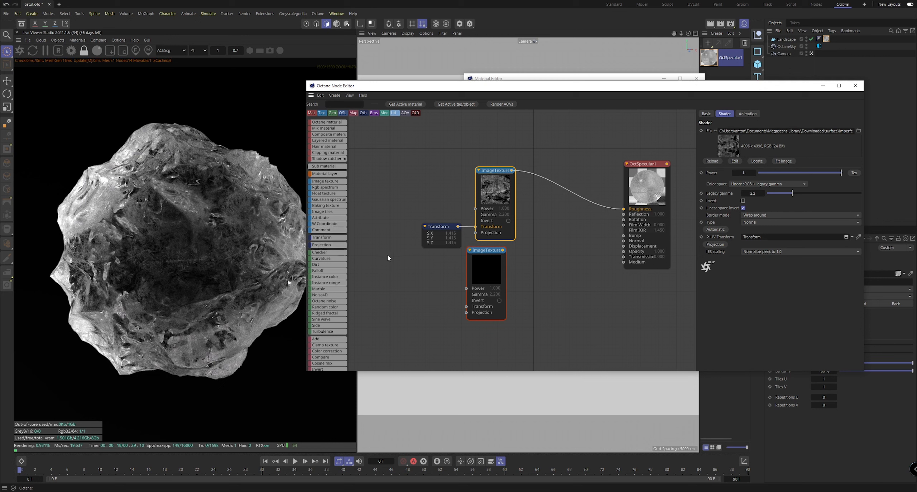
- Move the unconnected image texture node slightly lower and save the scene
drag(469, 265, 473, 274)
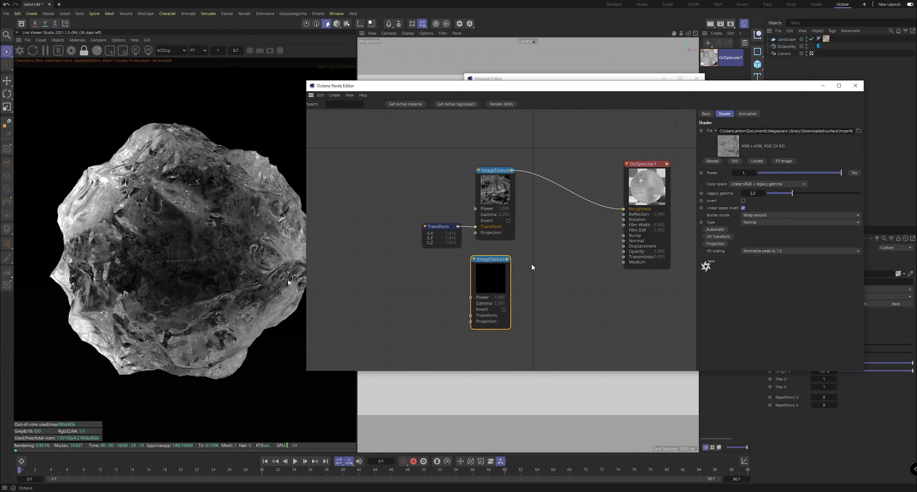
key(ctrl+s)
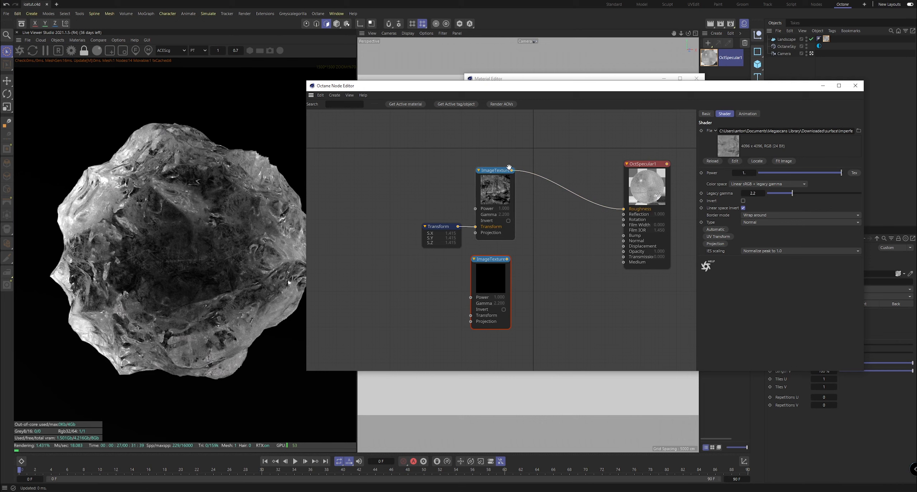
- Connect the mask image texture to the OctSpecular1 Bump input as well and inspect the surface in the live render
drag(512, 171, 623, 236)
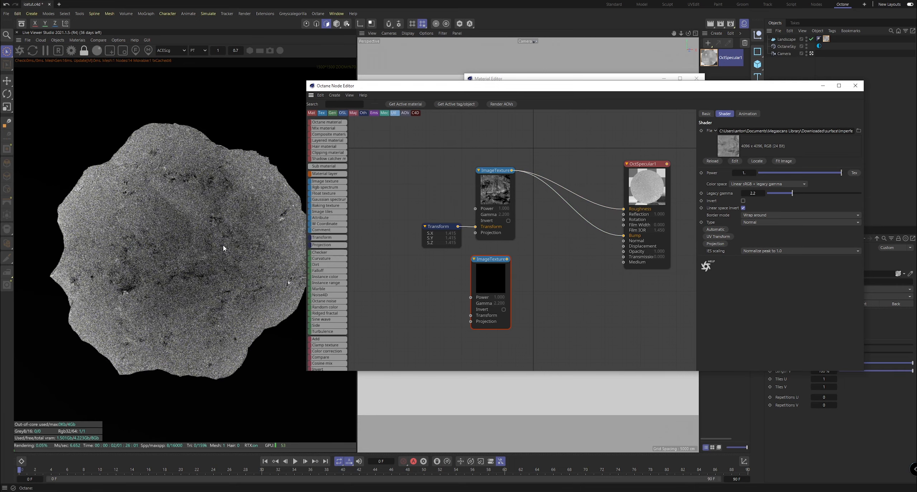
click(207, 285)
scroll(198, 277, up, 3)
scroll(209, 264, down, 2)
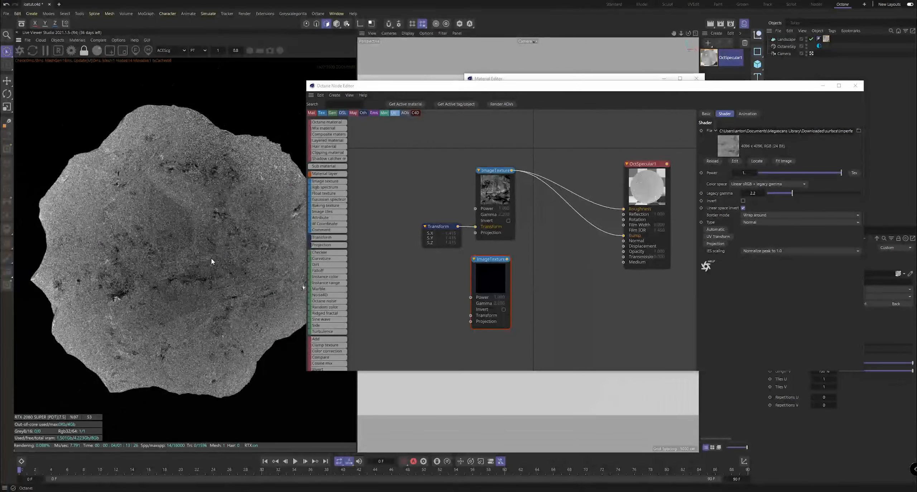
scroll(182, 275, down, 1)
- Insert a Color Correction node between the mask texture and the Bump input, and enable Invert on it
text(colo)
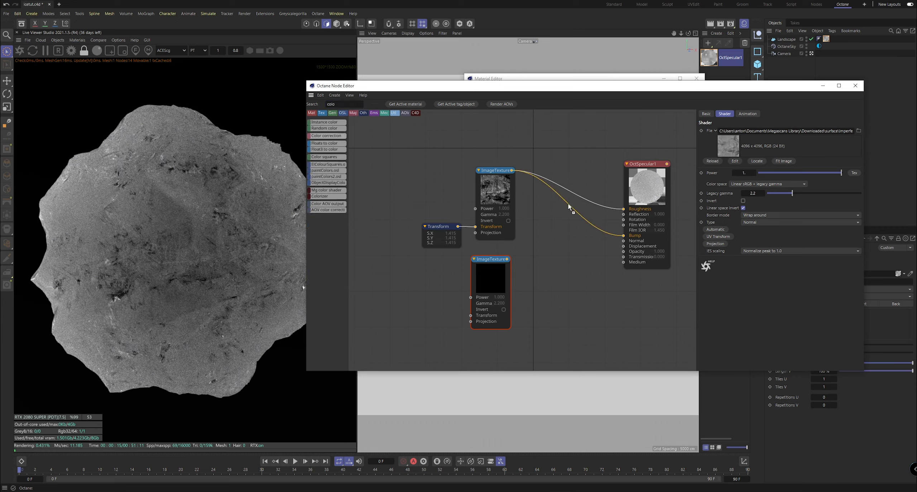
drag(568, 206, 569, 204)
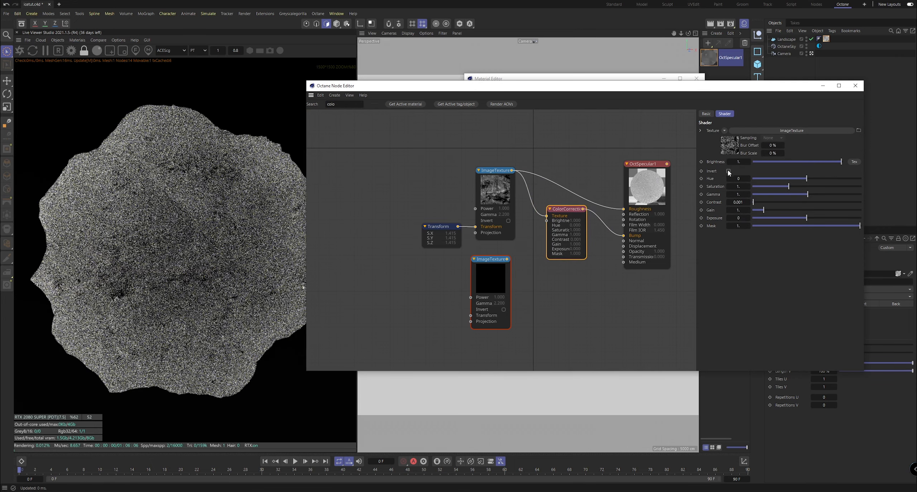
click(728, 171)
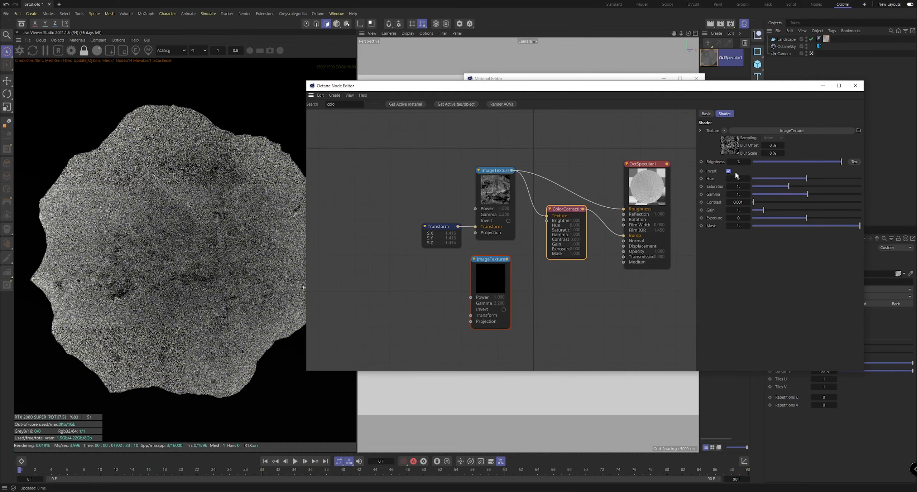
- Set the Color Correction gamma to about 0.25 and inspect the bump detail up close in the live render
drag(807, 194, 770, 200)
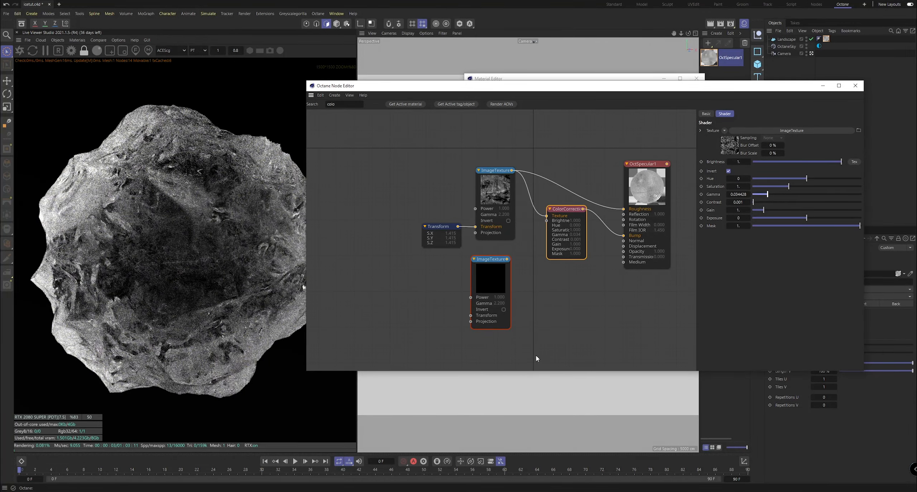
click(327, 491)
click(323, 490)
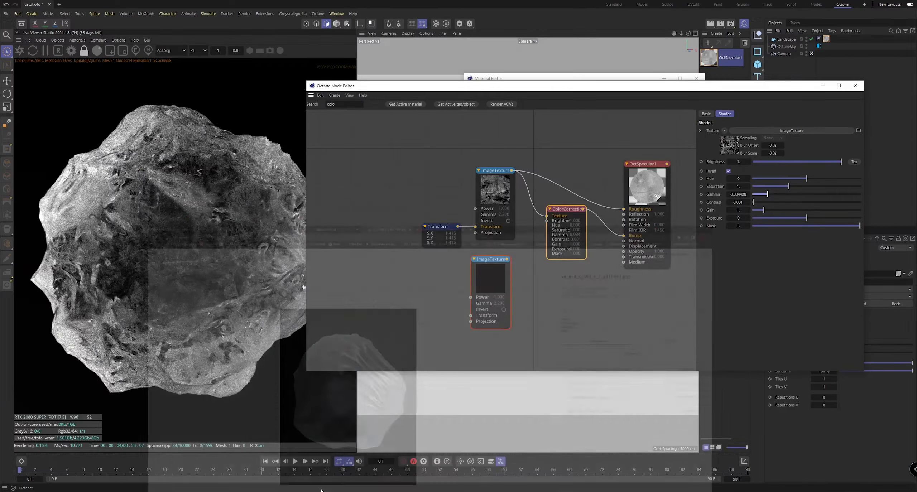
drag(764, 194, 791, 195)
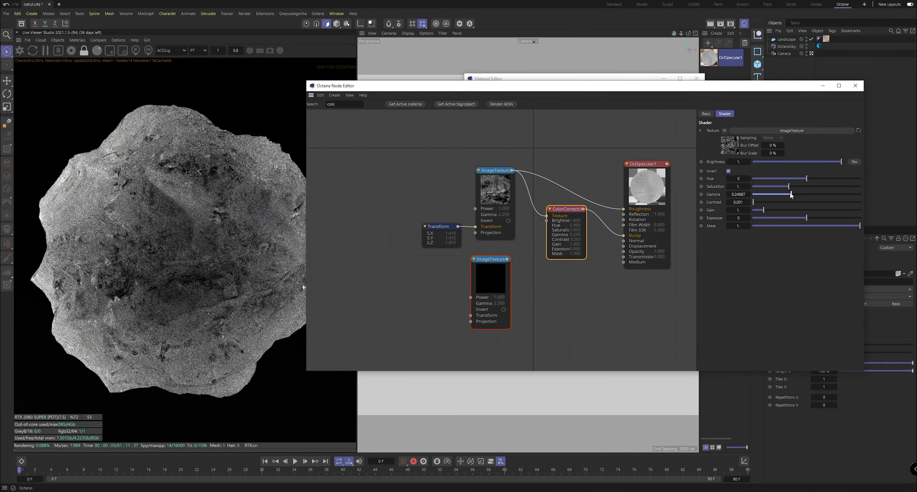
mouse_move(311, 332)
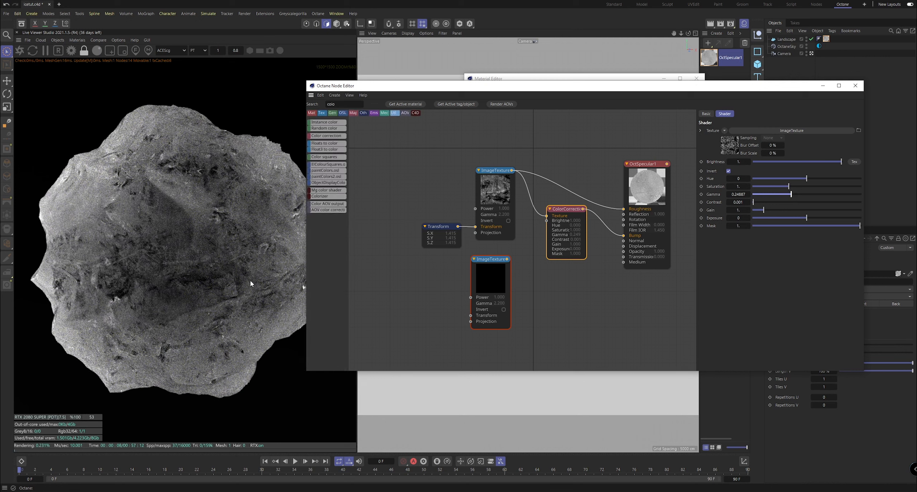
scroll(184, 272, up, 2)
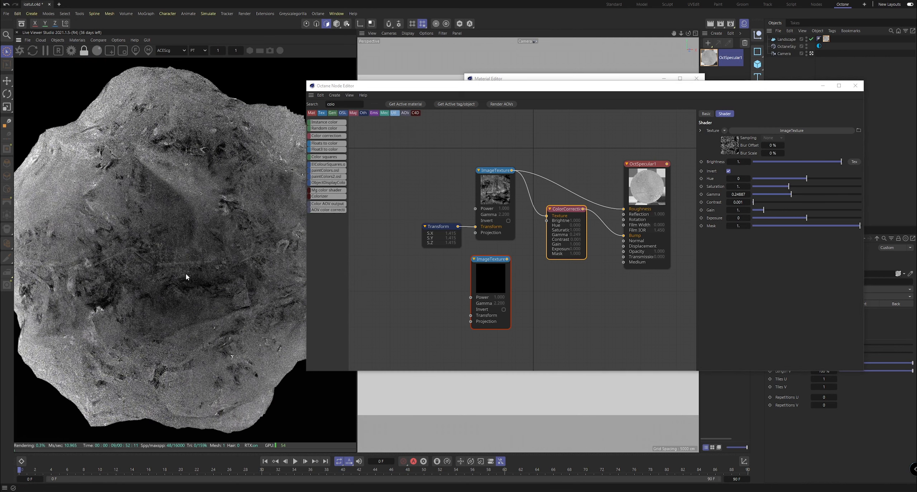
- Lower the Color Correction gamma to about 0.16 and check the whole rock in the live render
scroll(193, 251, down, 1)
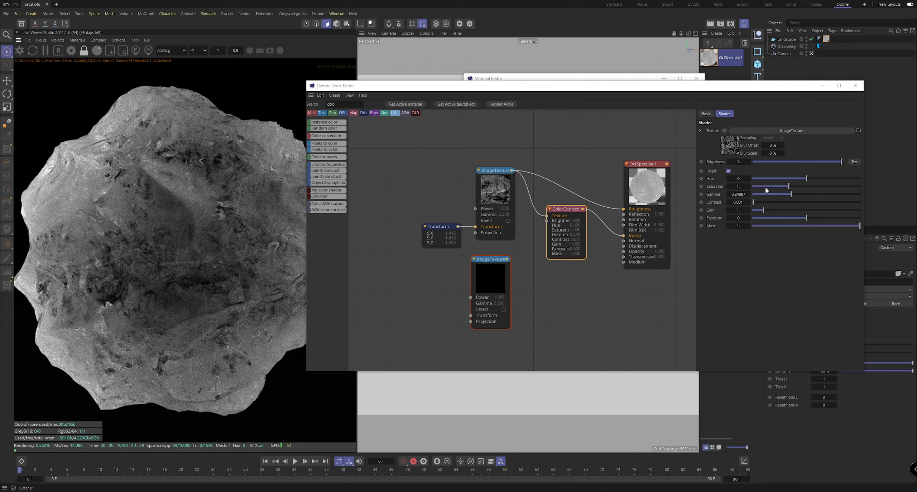
drag(790, 195, 786, 196)
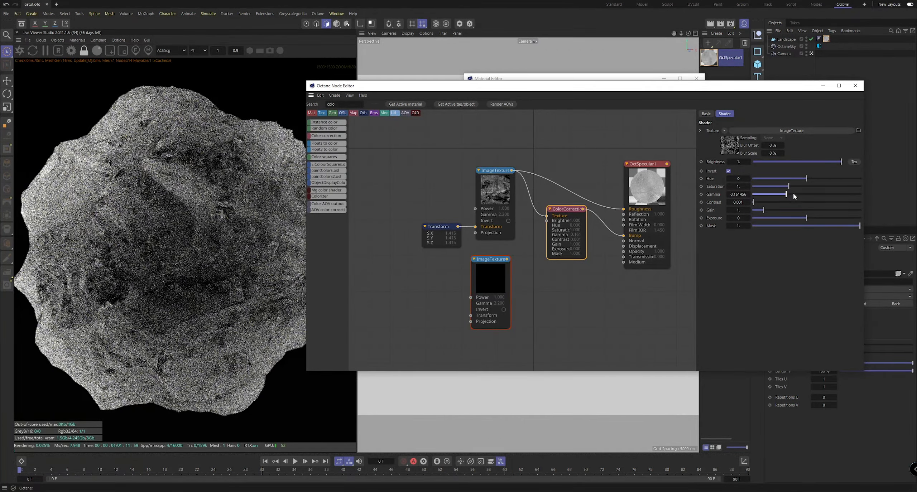
scroll(218, 231, down, 4)
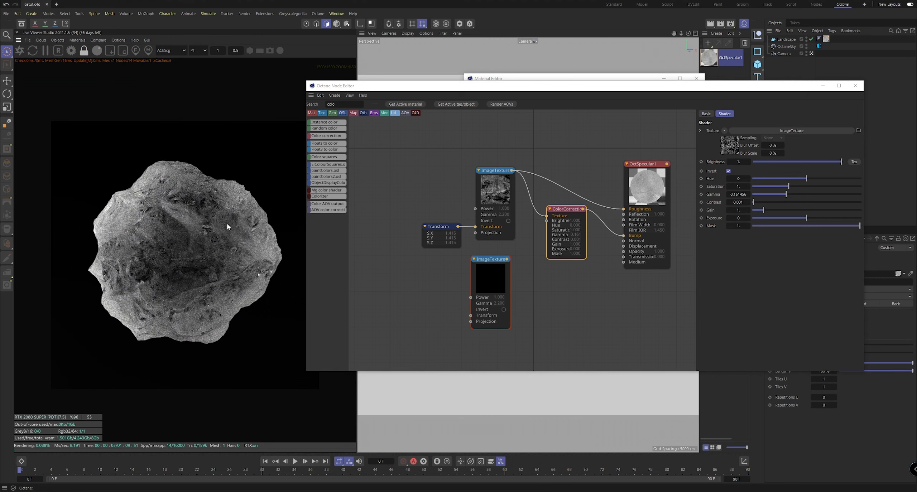
scroll(213, 235, up, 1)
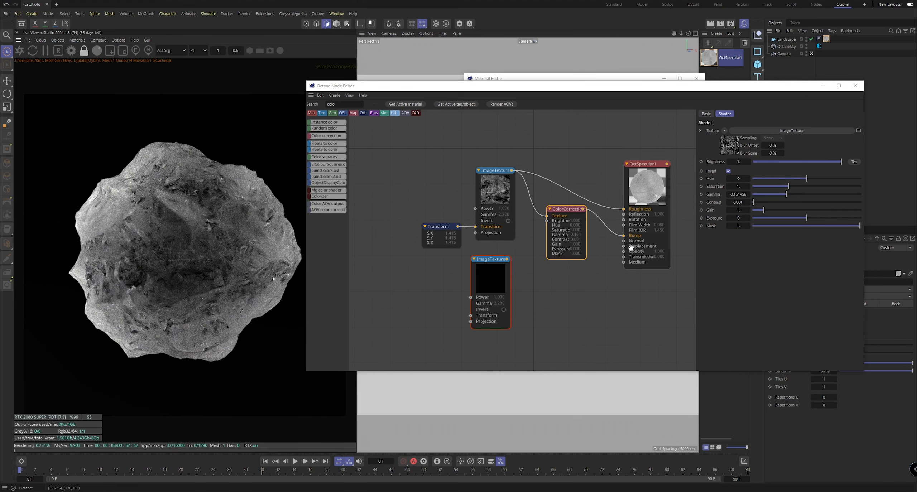
- Close the Material Editor window behind the node editor and inspect the rock's bump detail in the live render
drag(650, 85, 597, 84)
click(696, 78)
scroll(211, 246, up, 3)
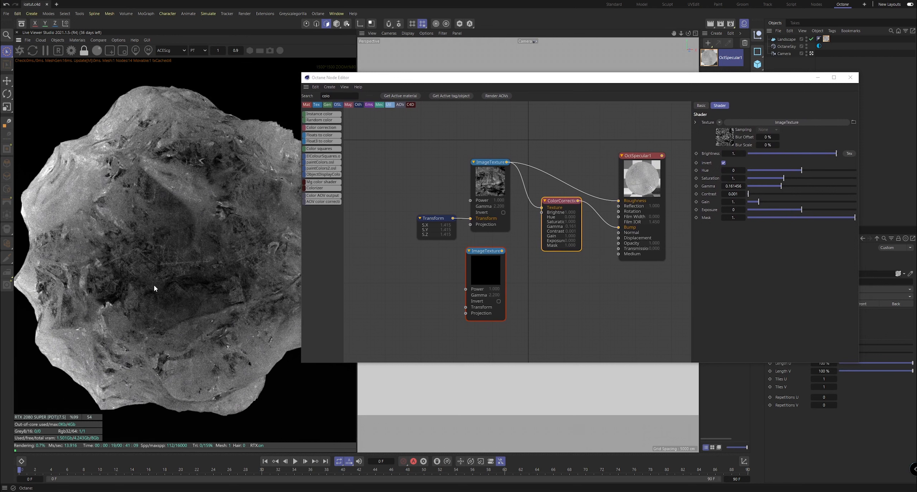
scroll(154, 285, up, 1)
scroll(165, 258, down, 3)
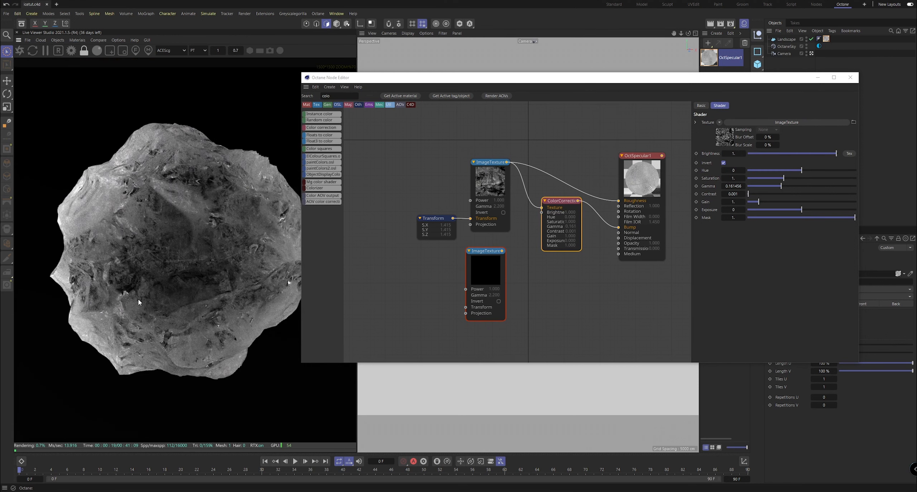
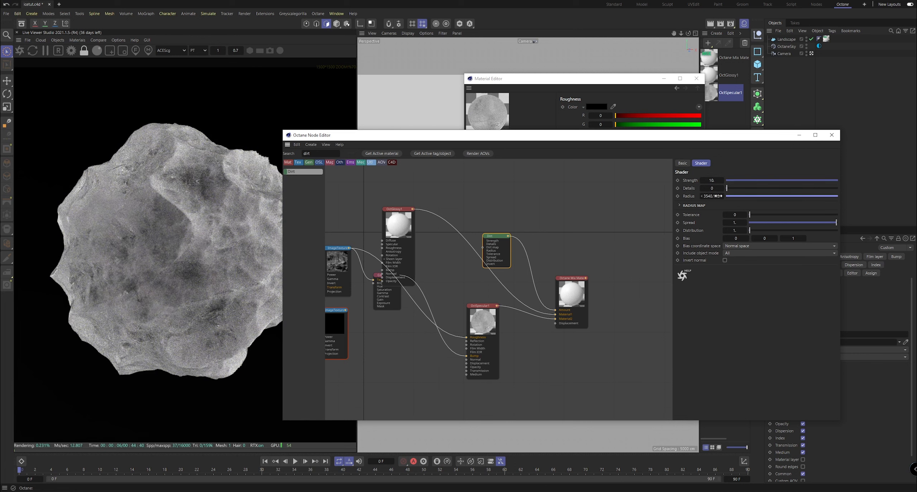
- Try different radius values on the Dirt node that drives the mix amount, ending at about 740 cm
click(789, 196)
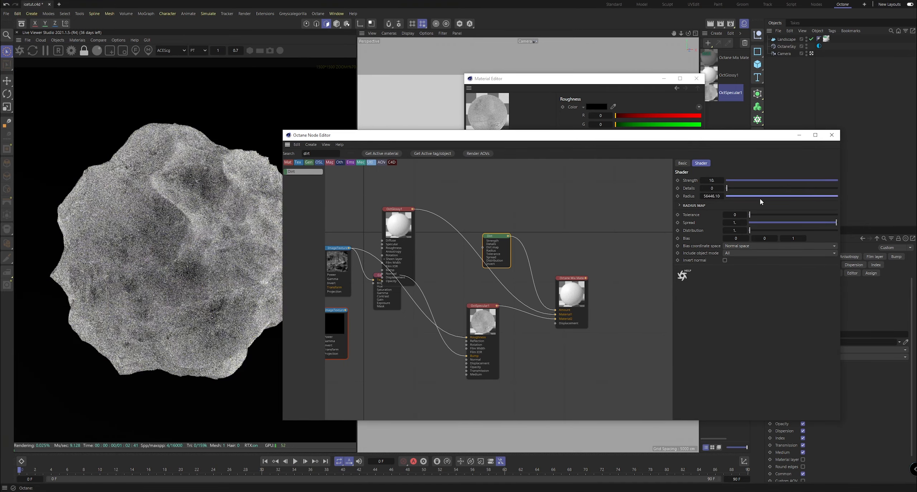
drag(759, 197, 744, 196)
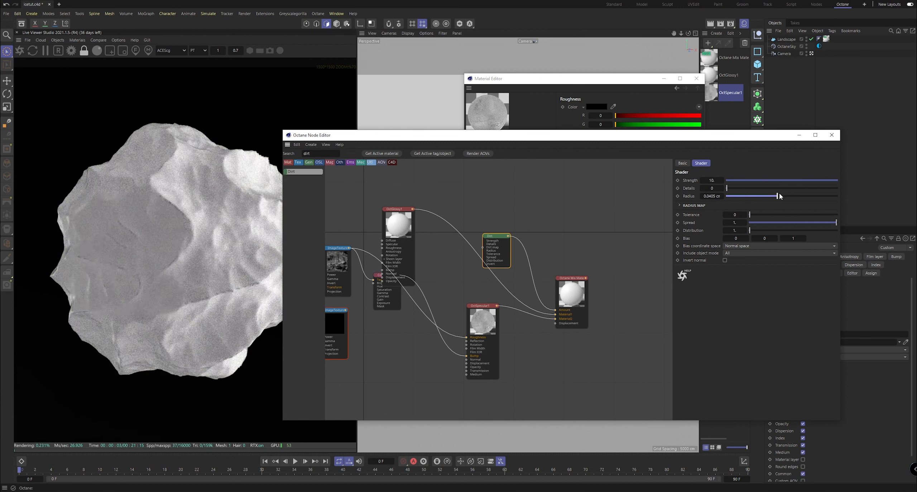
drag(800, 196, 823, 197)
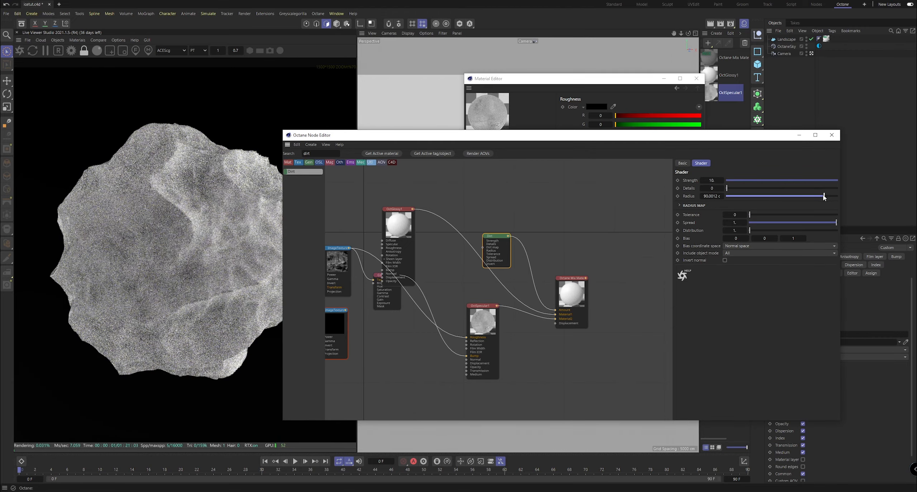
drag(825, 195, 837, 195)
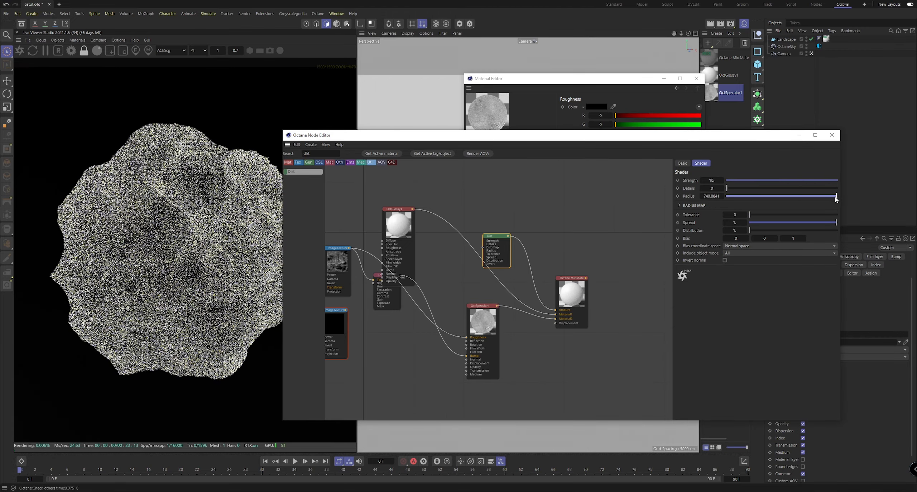
- Try Invert normal on the Dirt node with a radius of about 16.9 cm, and turn the option off again
click(724, 260)
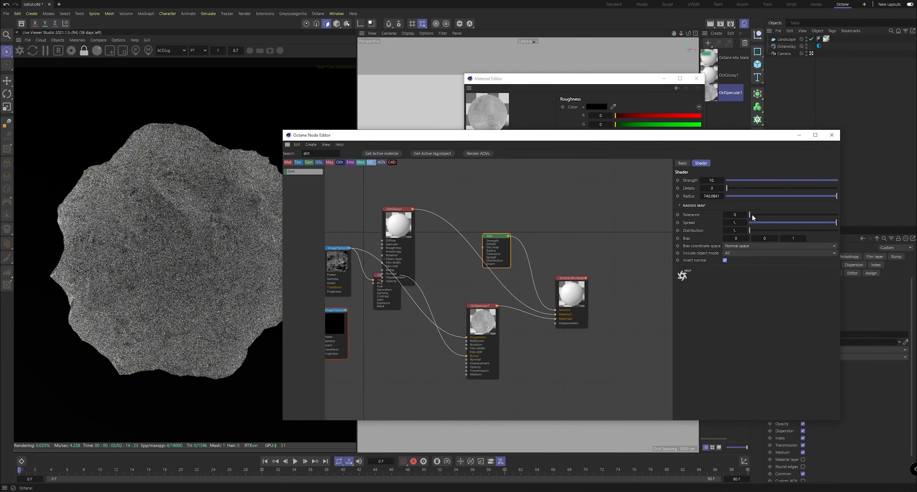
drag(751, 197, 813, 203)
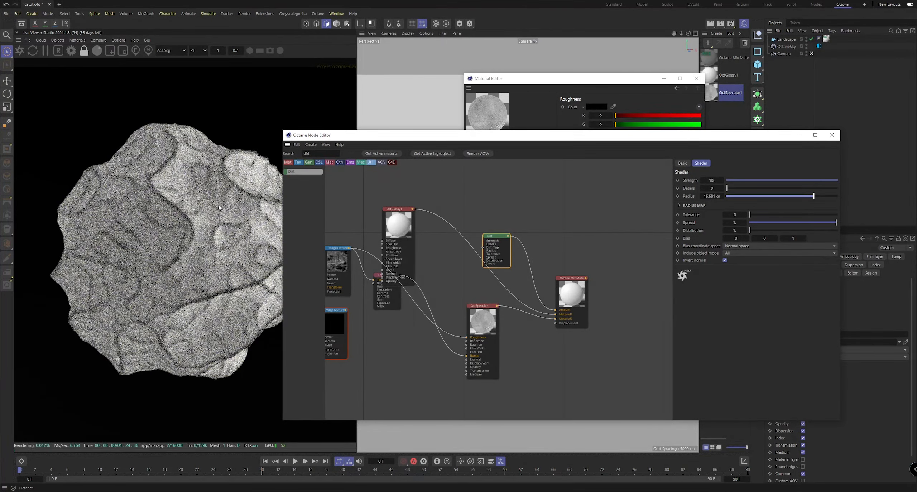
scroll(185, 219, up, 2)
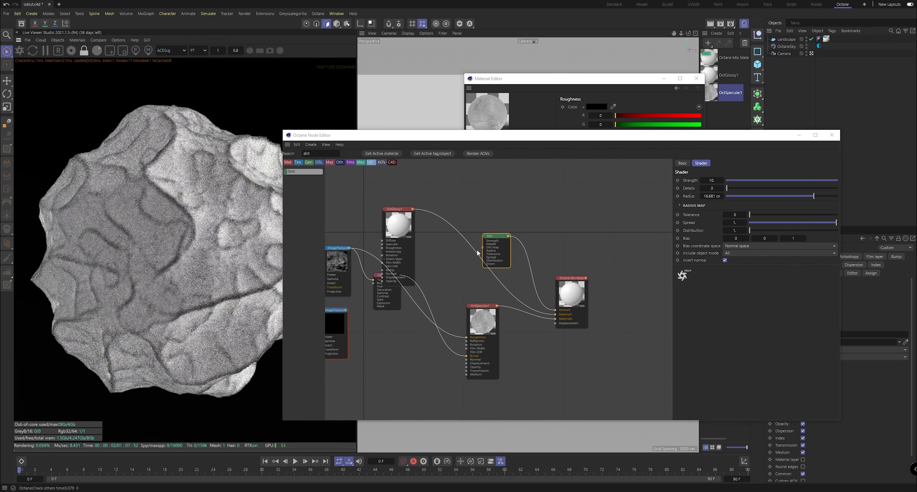
click(725, 260)
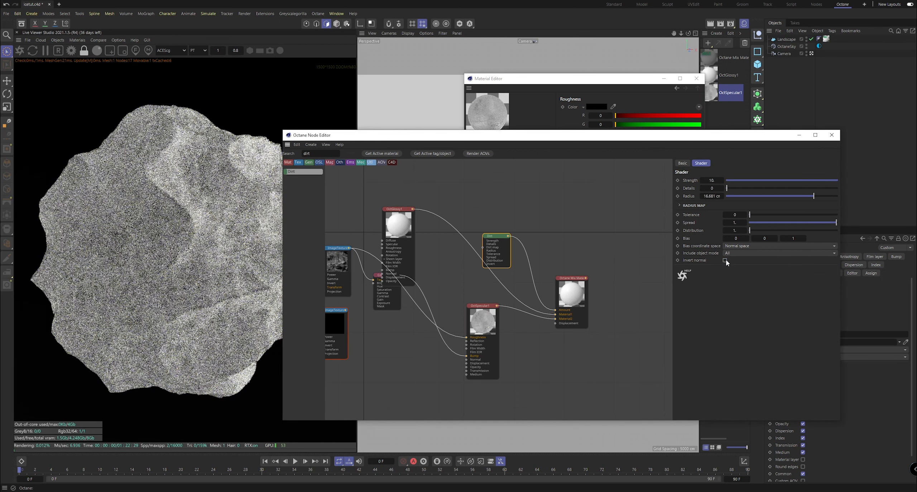
- Set the Dirt node's radius to 2000 cm and check the whole rock in the live render
drag(824, 194, 838, 195)
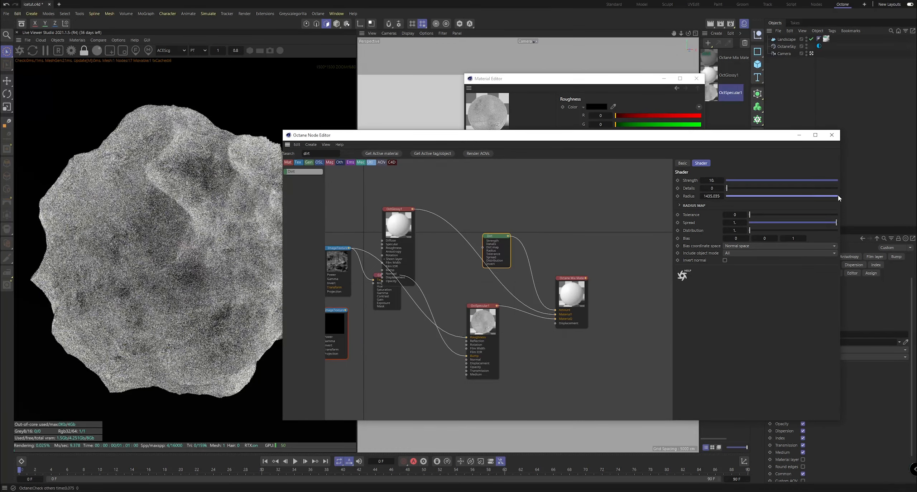
double_click(710, 198)
text(2000)
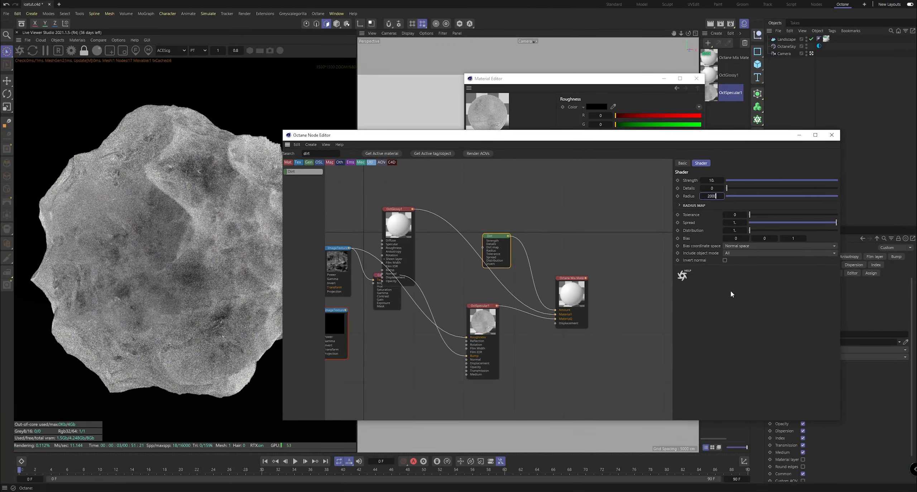
key(Return)
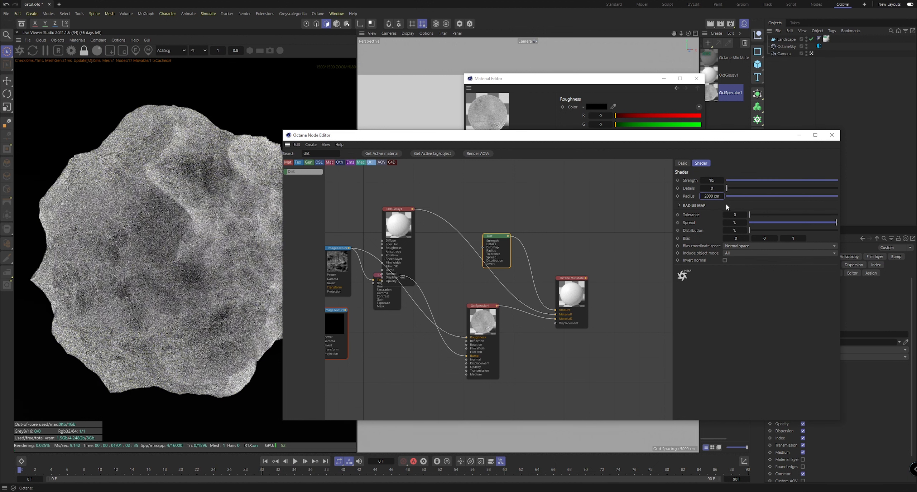
scroll(192, 245, down, 2)
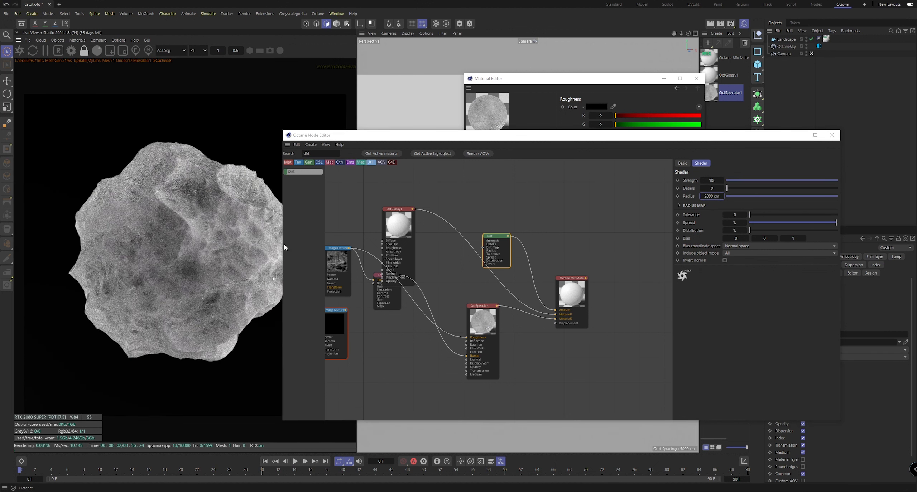
- Set the Dirt node's Details value to 1 and inspect the surface in the live render
drag(750, 215, 725, 215)
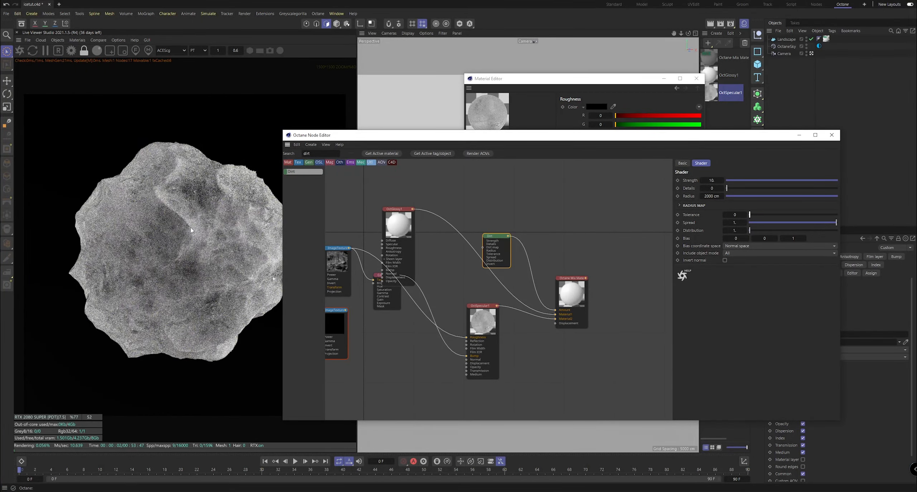
scroll(179, 243, up, 4)
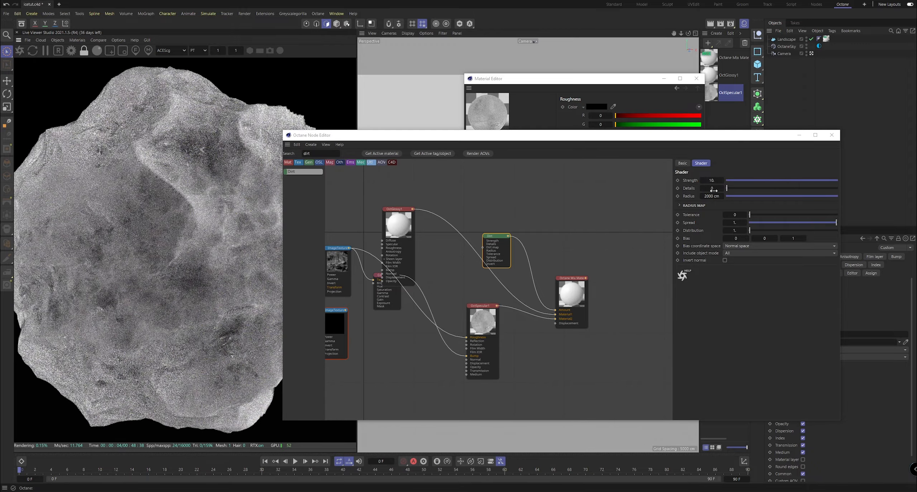
drag(713, 190, 899, 198)
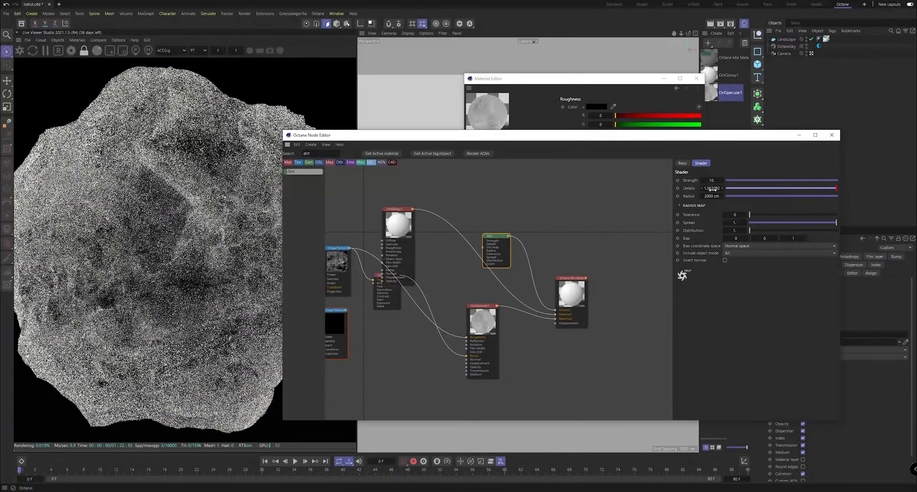
double_click(712, 189)
text(1)
key(Return)
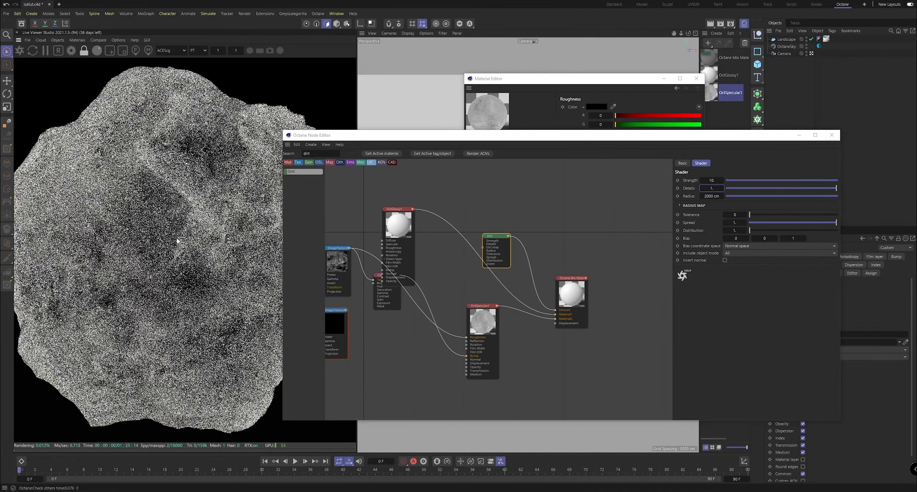
scroll(172, 241, down, 1)
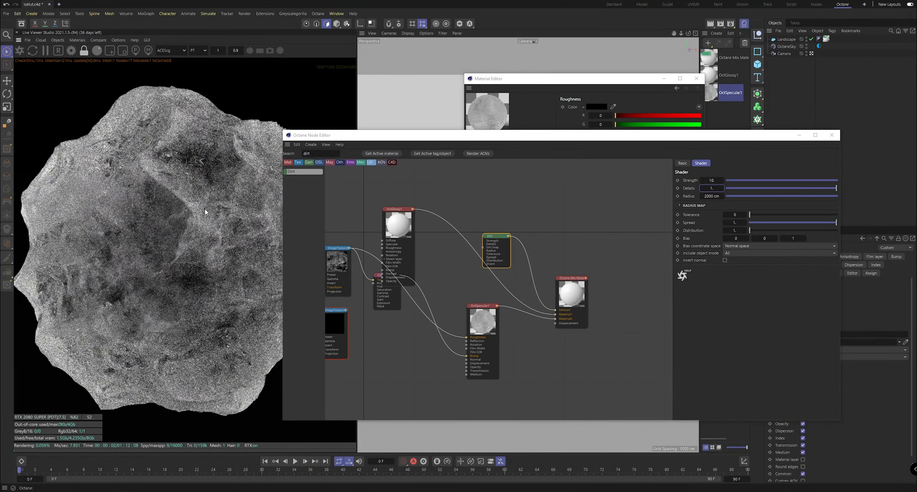
click(101, 38)
click(179, 35)
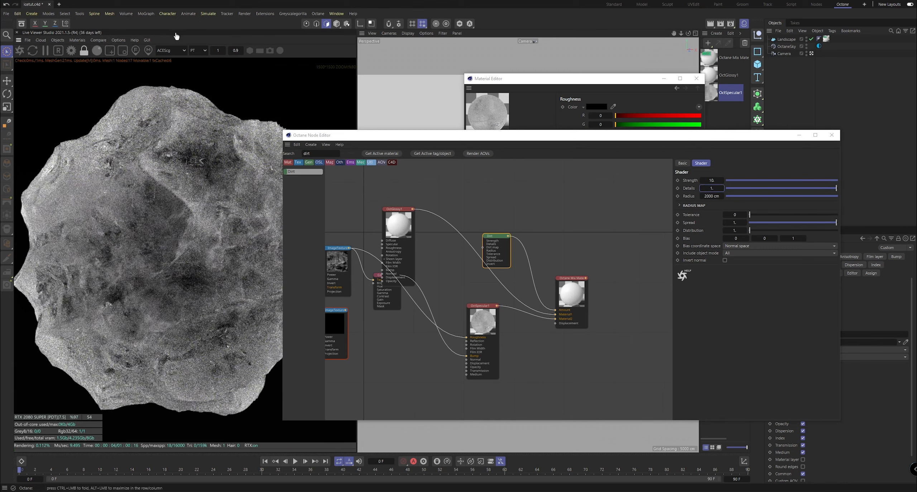
- Try a Details value of 5 with a radius of about 22.5 cm on the Dirt node, and return Details to 1
double_click(711, 188)
text(15)
key(Return)
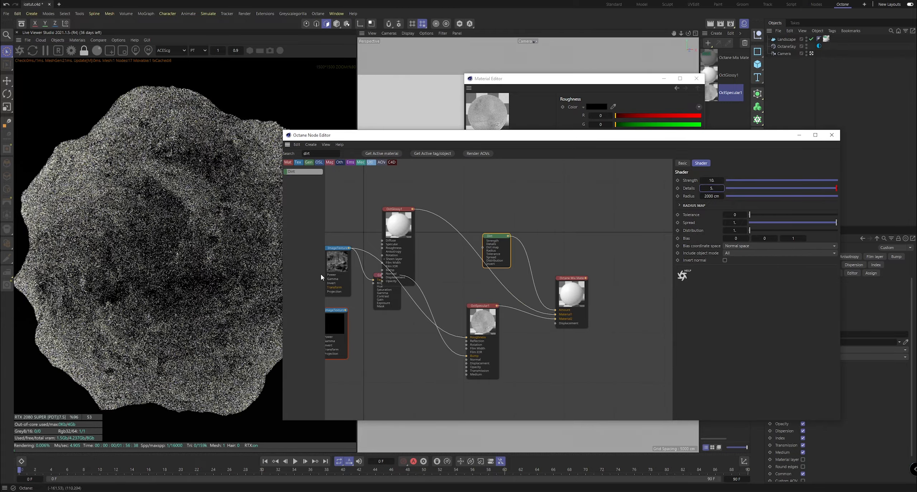
drag(772, 199, 813, 196)
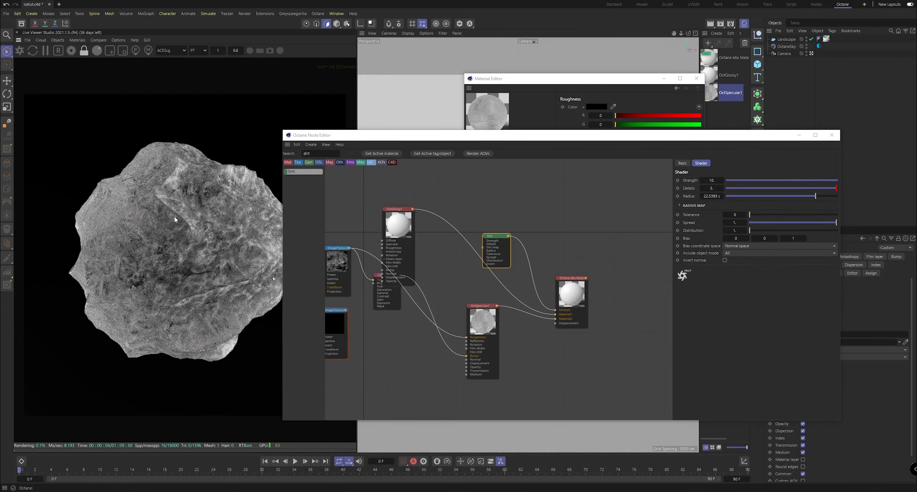
scroll(174, 225, up, 3)
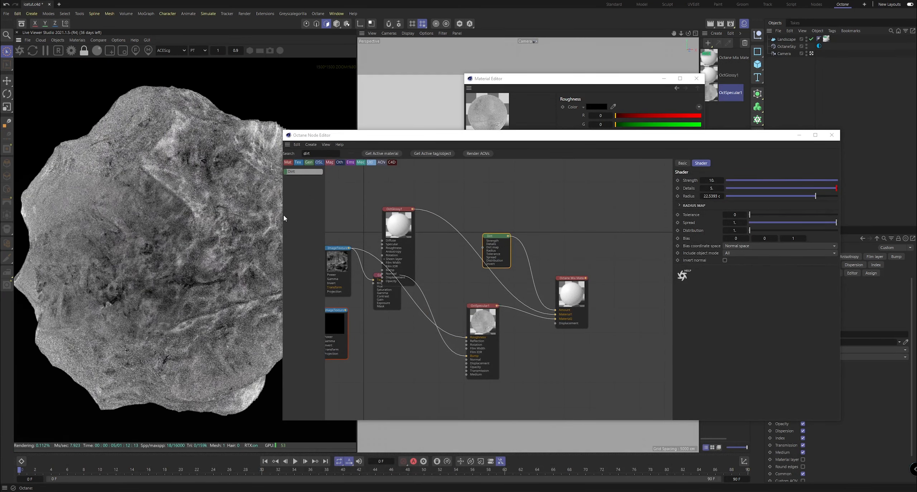
click(709, 188)
text(1.)
key(Return)
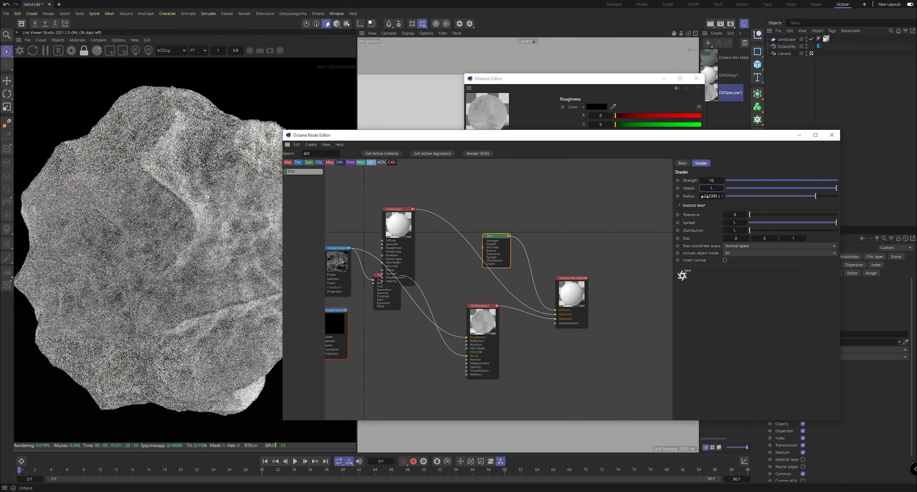
- Set the Dirt node's radius to 1500 cm and inspect the blended materials up close and from afar
click(704, 196)
text(1500)
key(Return)
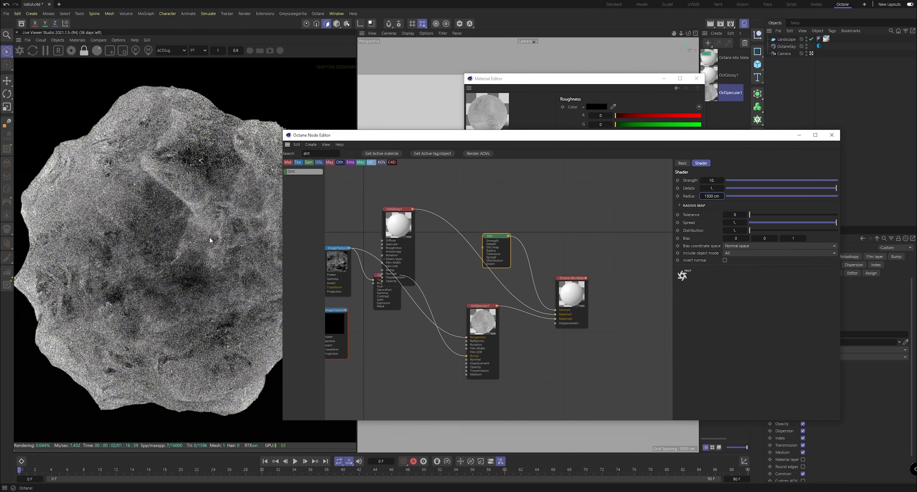
scroll(197, 301, down, 4)
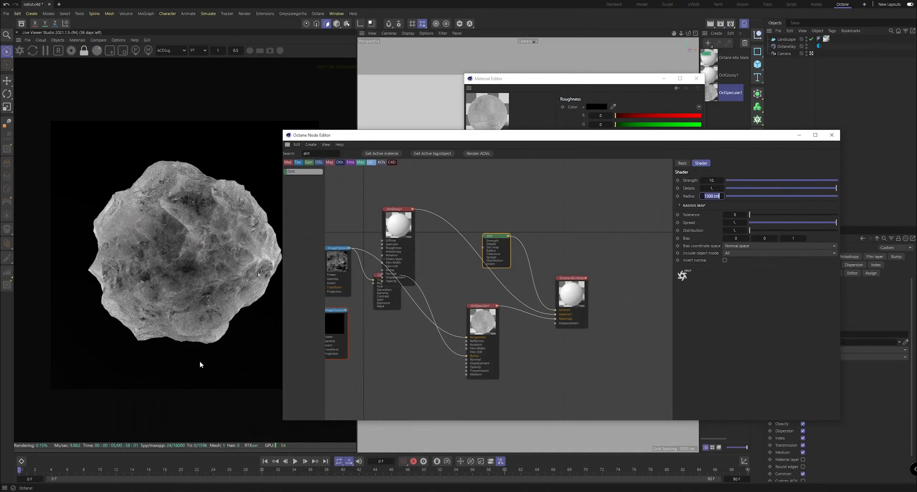
scroll(188, 275, up, 2)
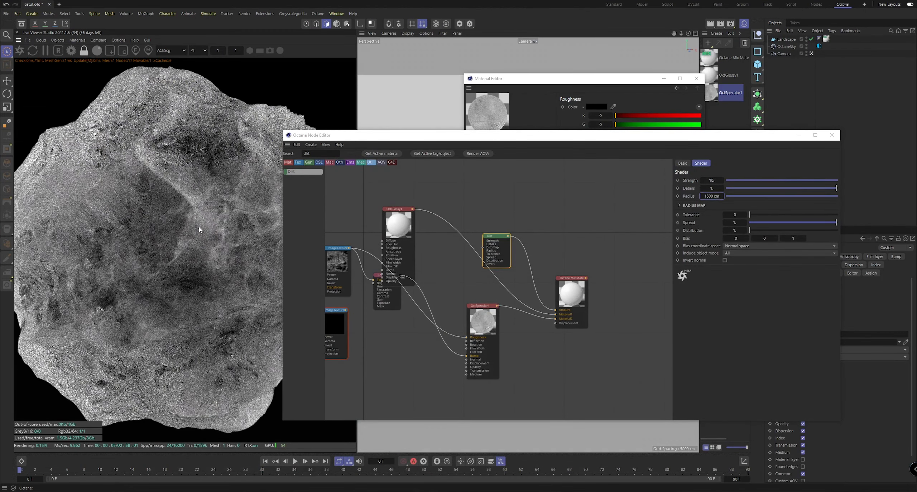
middle_drag(198, 226, 155, 232)
scroll(161, 229, down, 1)
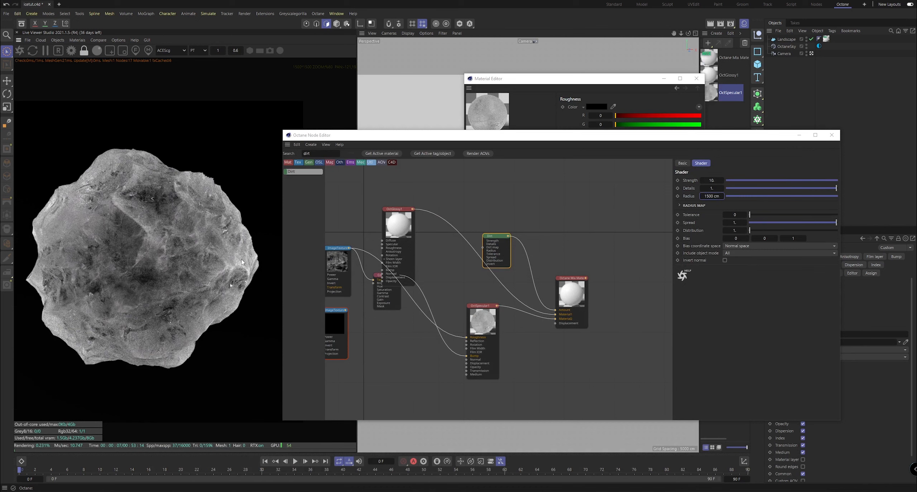
scroll(179, 157, up, 3)
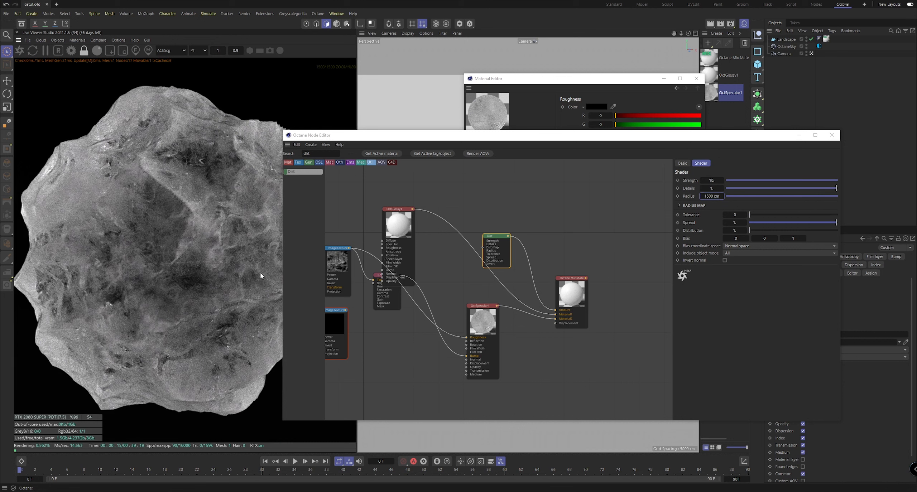
- Spread out the node graph by moving the Dirt node higher and the OctSpecular1 node lower
drag(494, 236, 499, 198)
drag(480, 306, 500, 329)
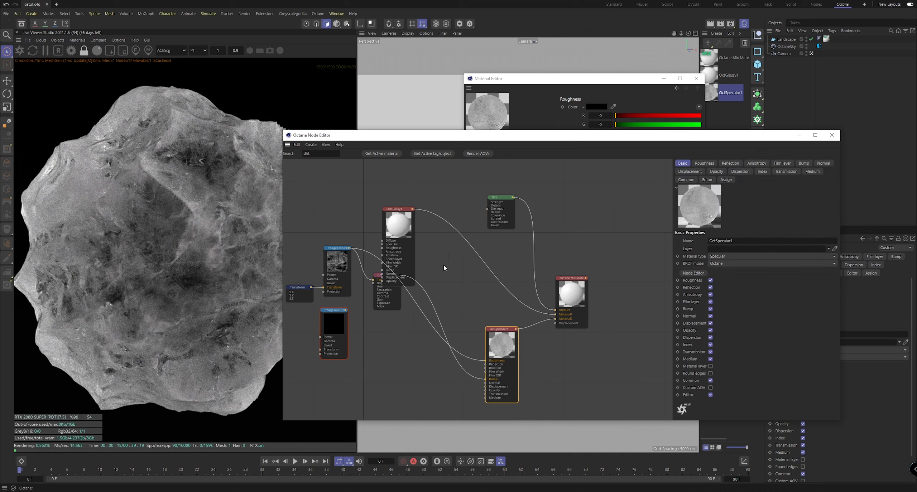
- Spread out the OctGlossy1 and ColorCorrection nodes, connect ColorCorrection to OctGlossy1's Bump input, and inspect the live render
drag(389, 226, 441, 202)
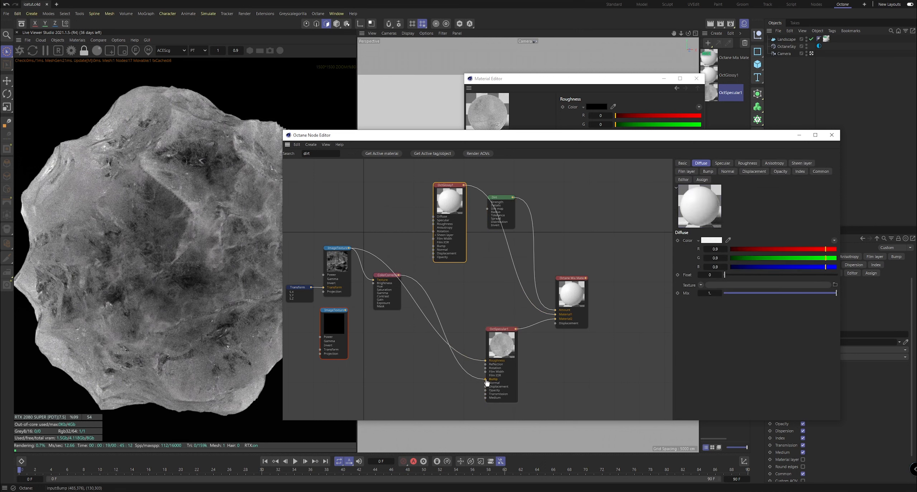
drag(387, 274, 373, 198)
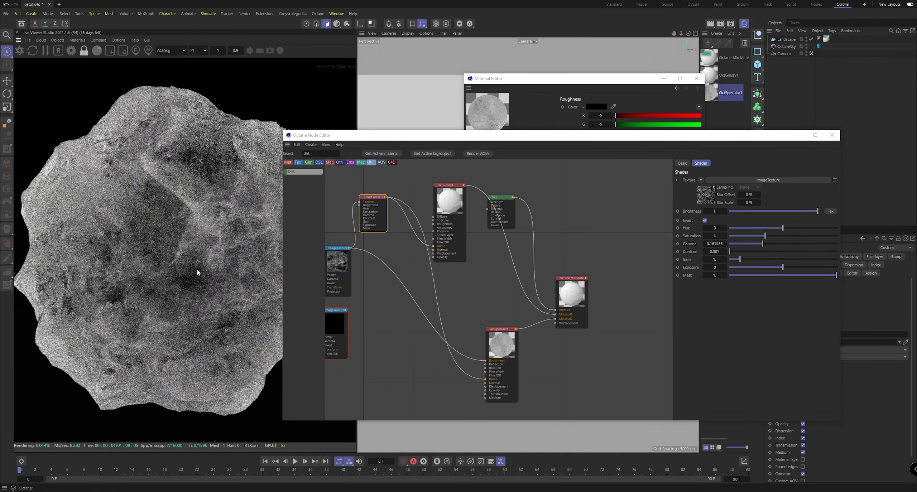
scroll(196, 269, up, 1)
scroll(202, 269, down, 3)
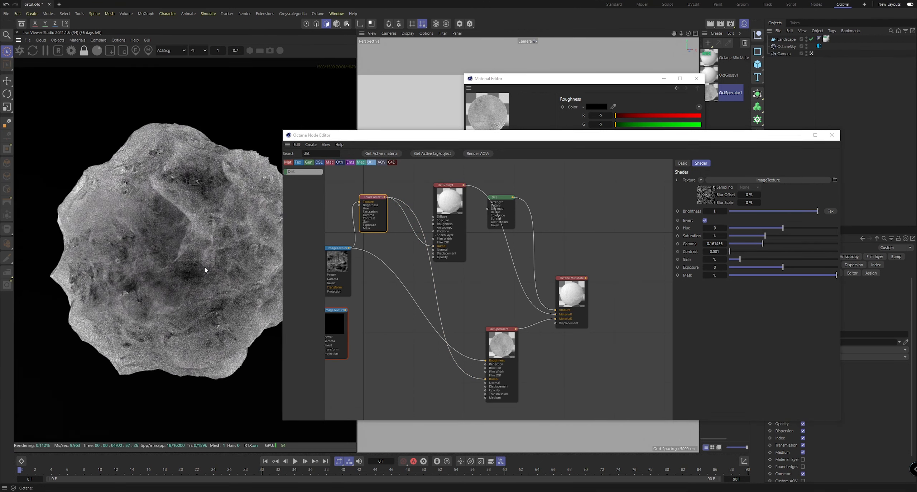
scroll(199, 273, down, 2)
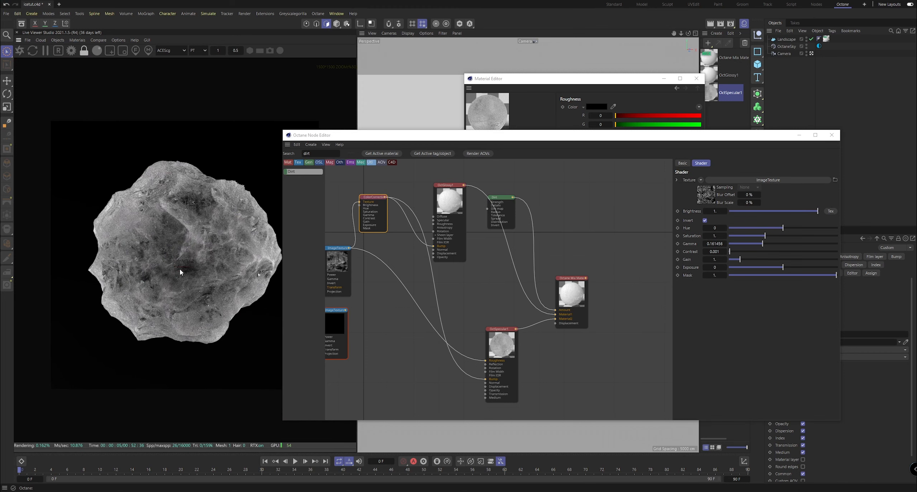
scroll(181, 272, up, 1)
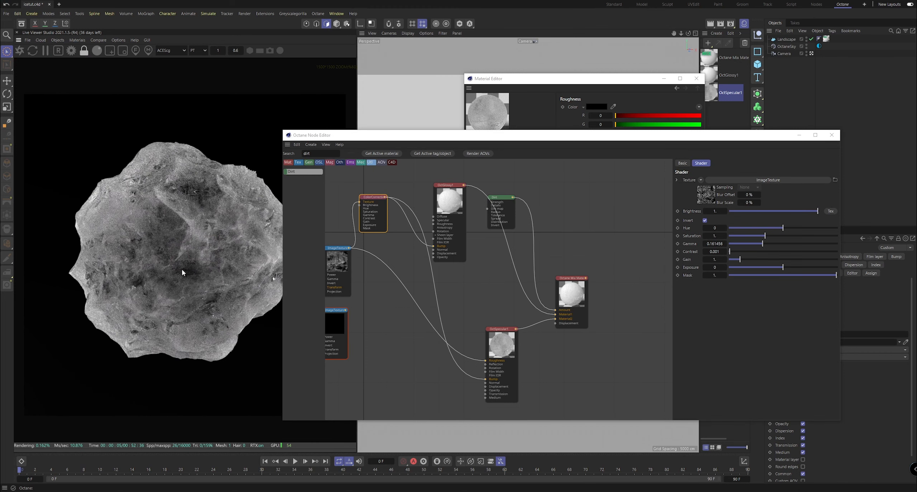
- Minimize the node and material editors, and step the Landscape object's Seed up to 10 to vary the rock shape
click(799, 136)
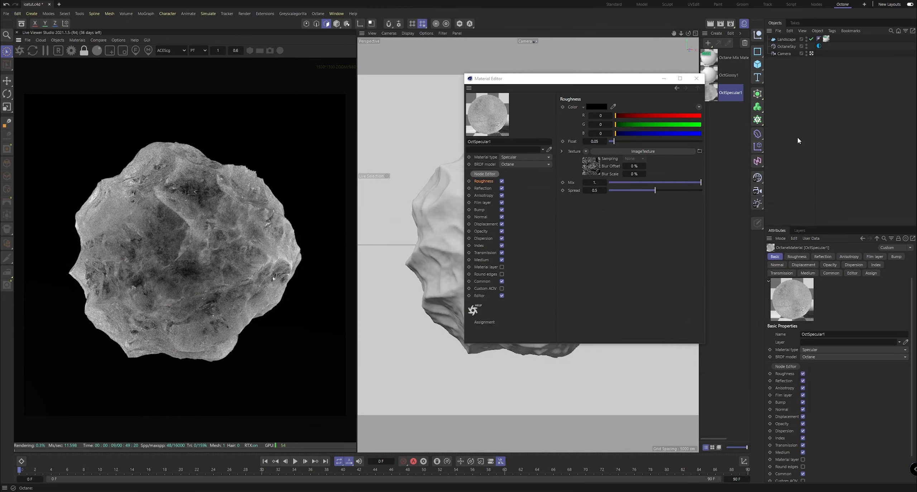
click(661, 80)
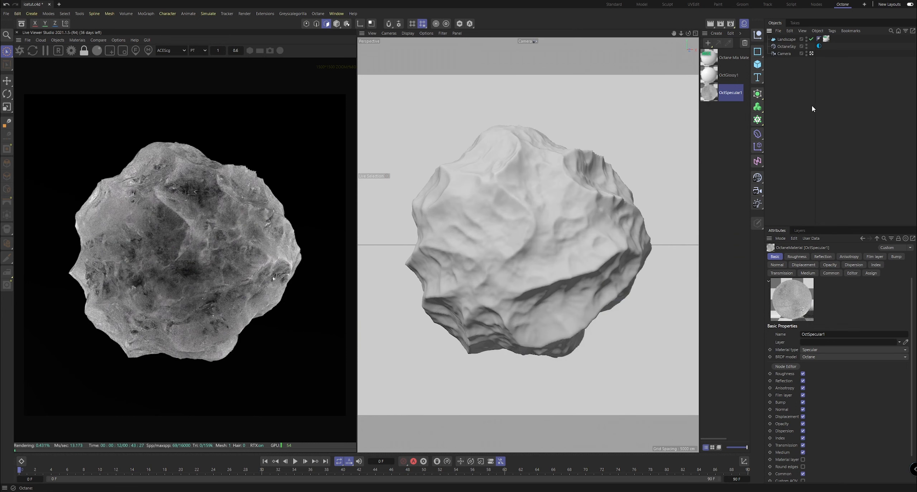
click(784, 40)
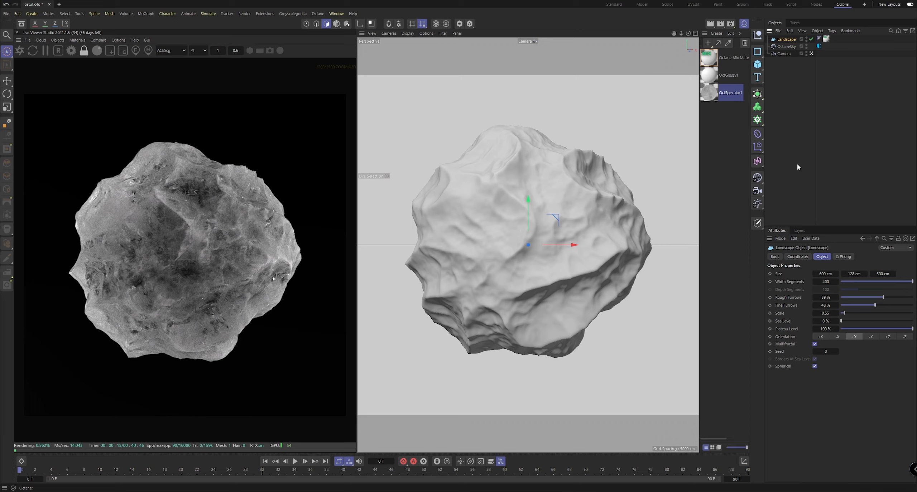
click(836, 351)
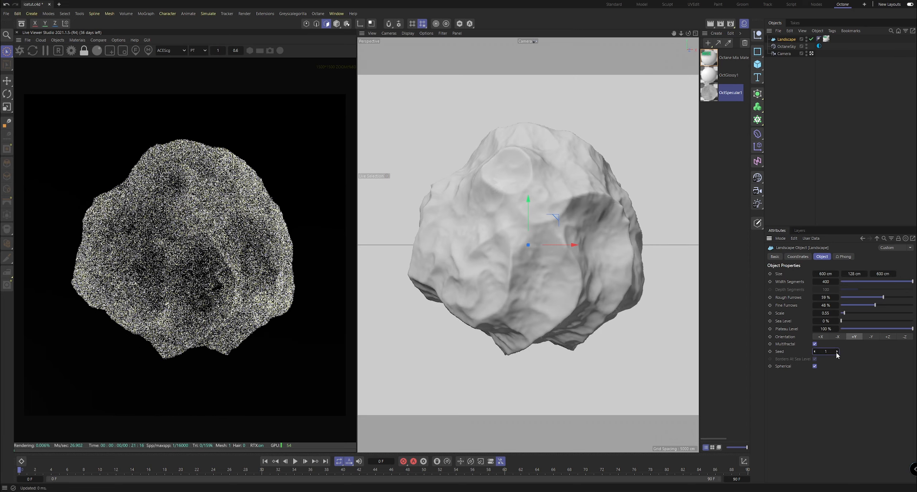
click(837, 352)
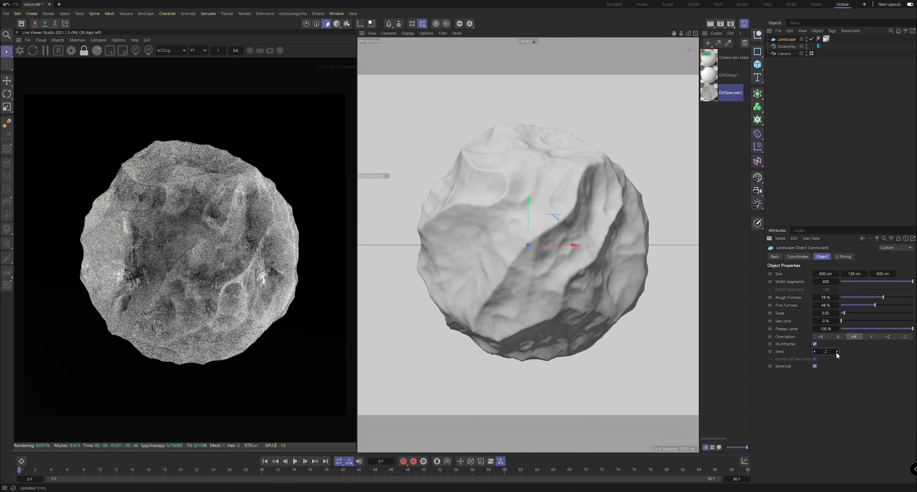
click(836, 351)
click(836, 351)
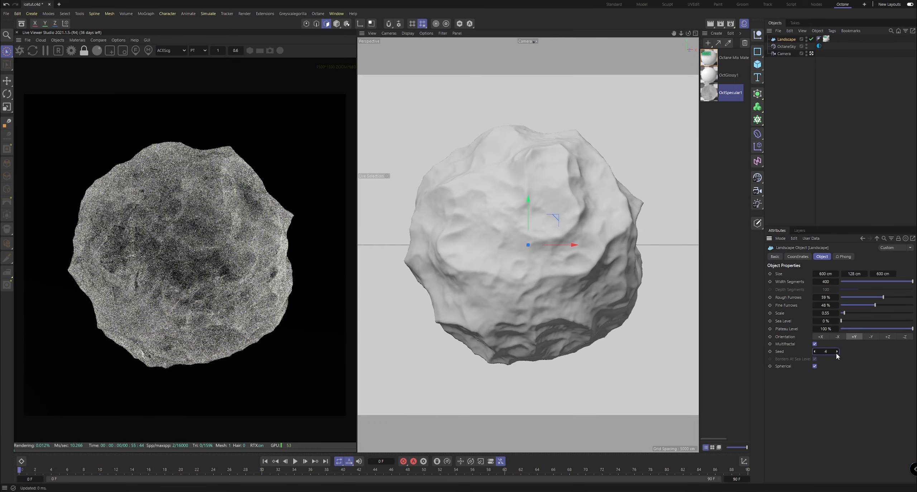
click(837, 352)
click(836, 352)
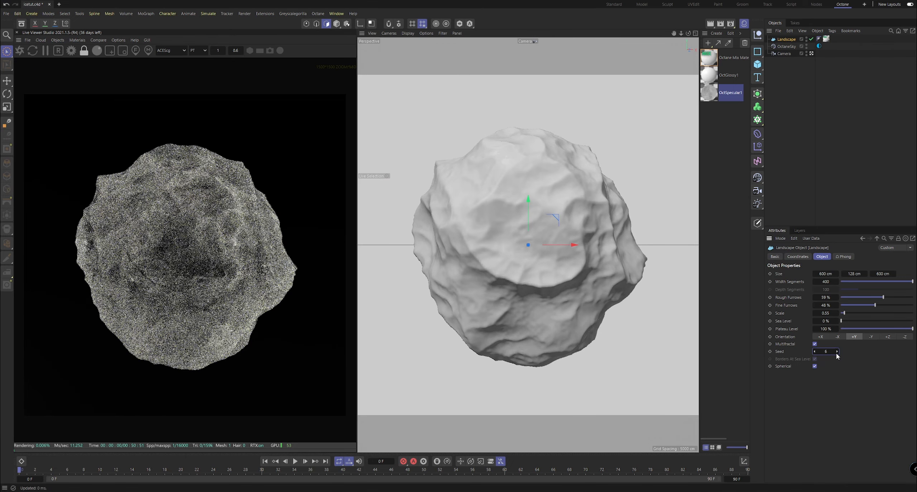
click(837, 351)
click(837, 351)
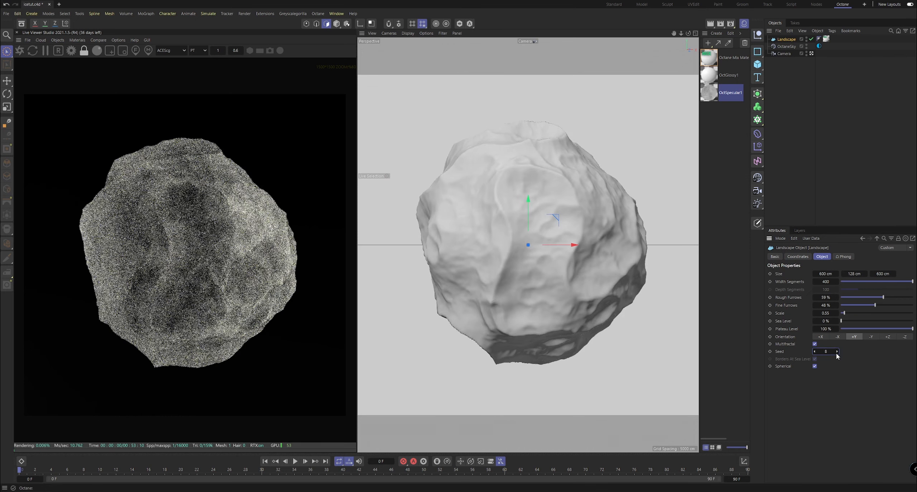
click(837, 352)
click(836, 351)
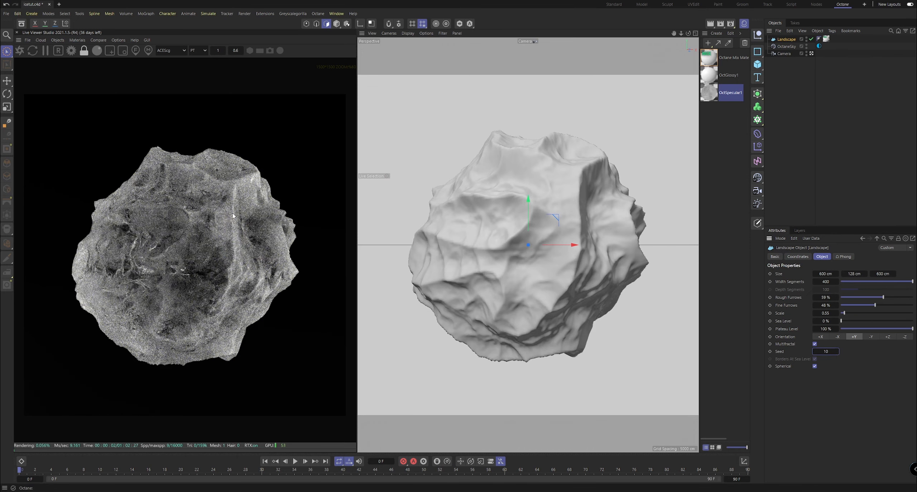
scroll(173, 256, down, 1)
scroll(159, 211, up, 2)
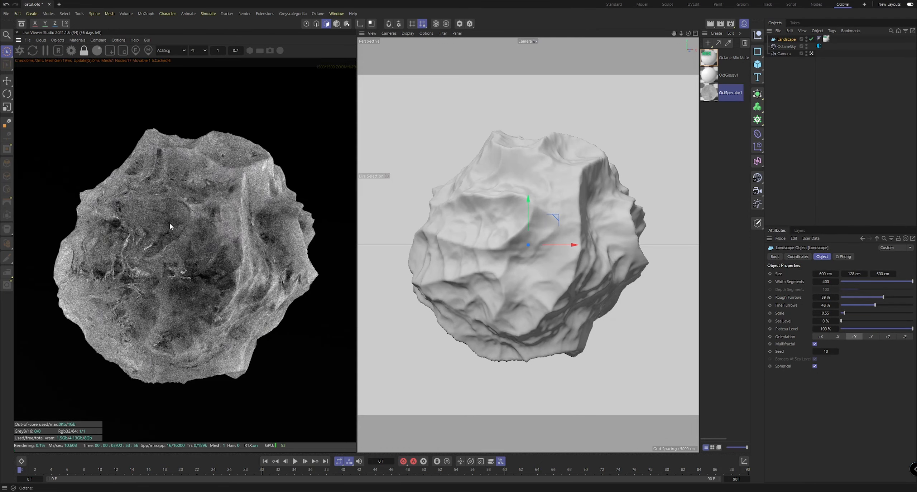
- Try RotX values of about 0.54 and -0.18 on the OctaneSky's environment tag, undoing each change
click(818, 46)
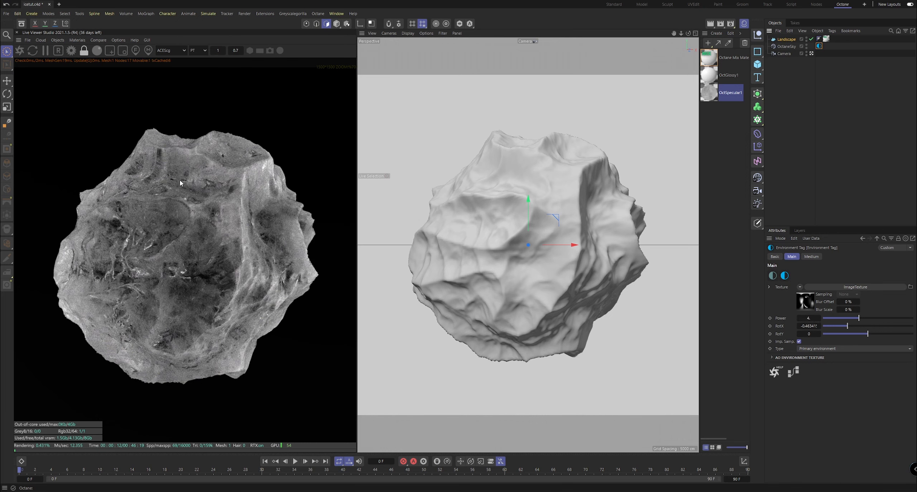
scroll(235, 158, up, 4)
scroll(236, 155, down, 2)
scroll(155, 231, down, 3)
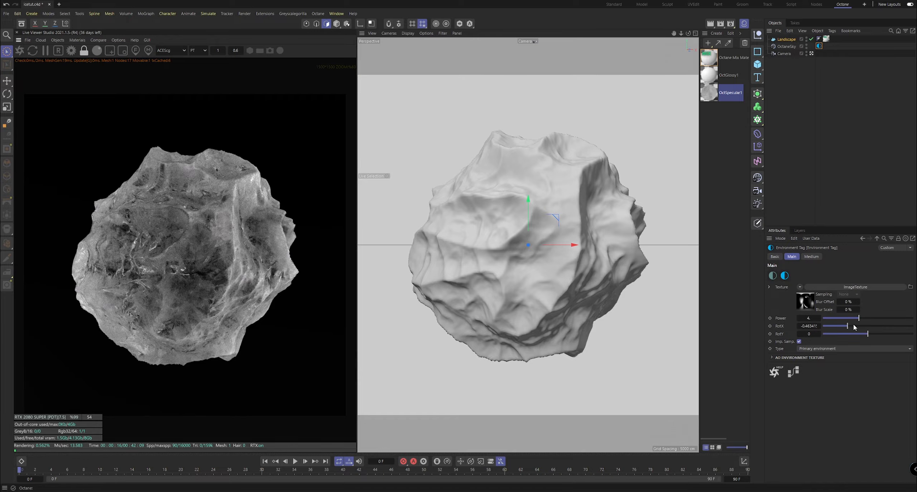
drag(853, 327, 884, 328)
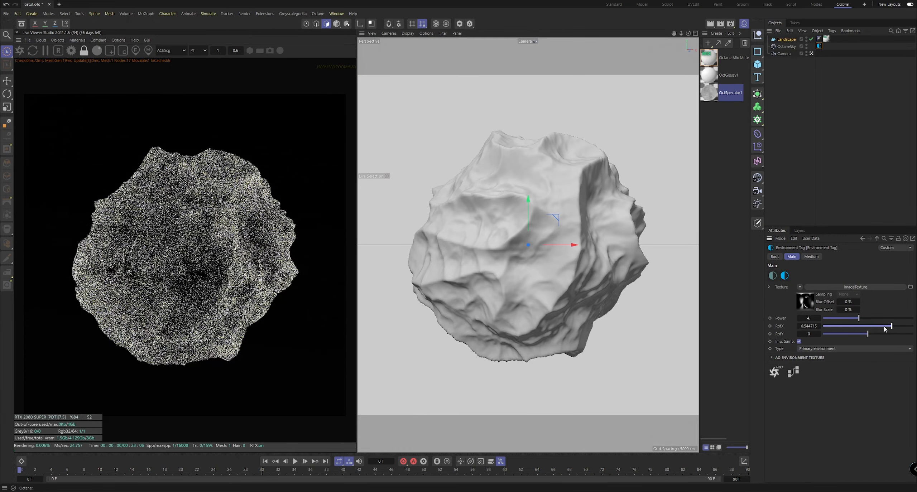
key(ctrl+z)
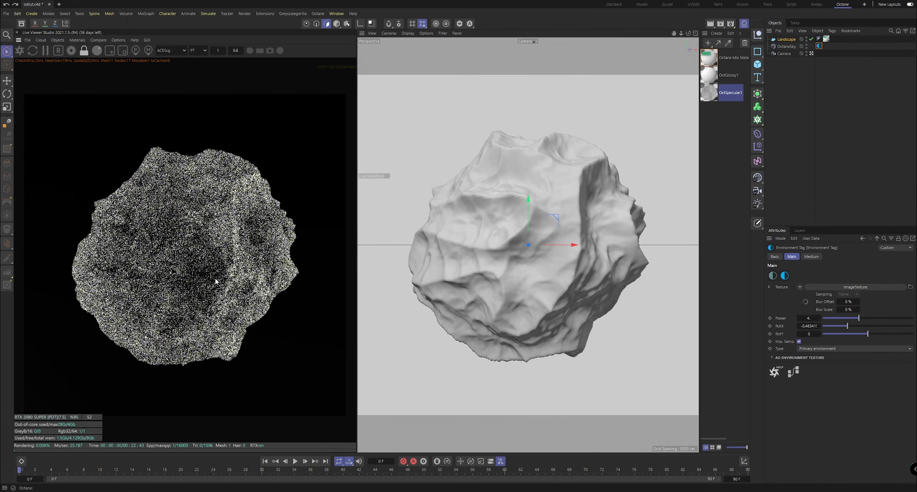
drag(853, 325, 860, 325)
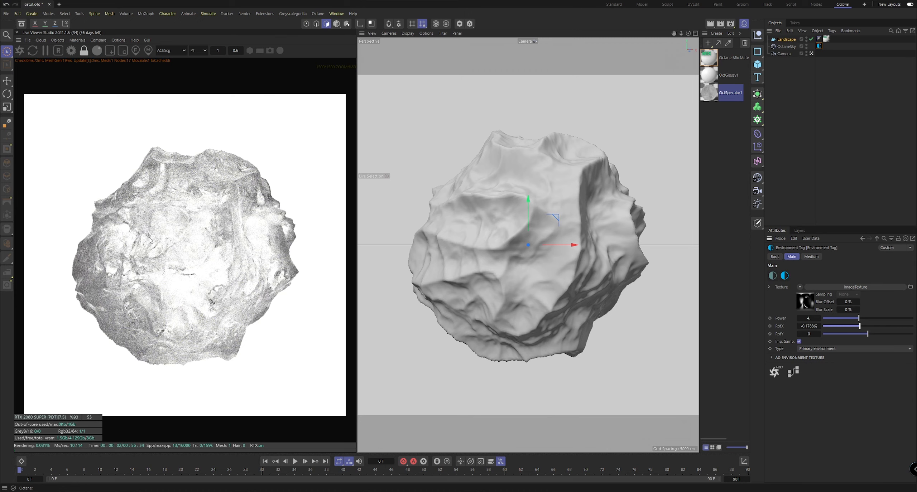
key(ctrl+z)
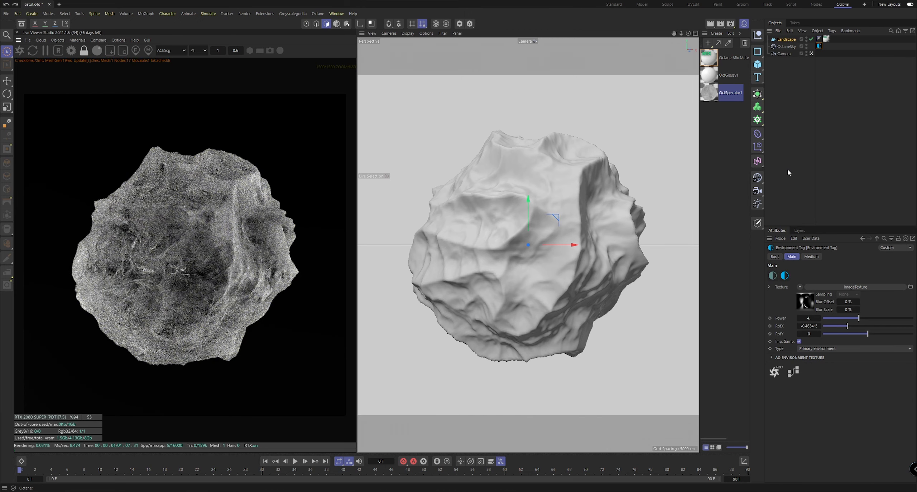
- Clear the selection, compare the live render with the reference ice photo, and examine the surface up close and from afar
click(787, 169)
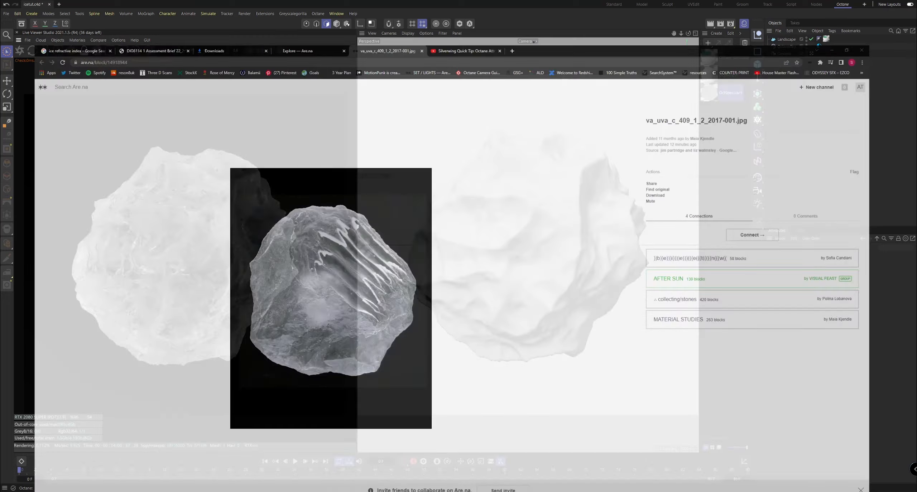
scroll(211, 299, up, 5)
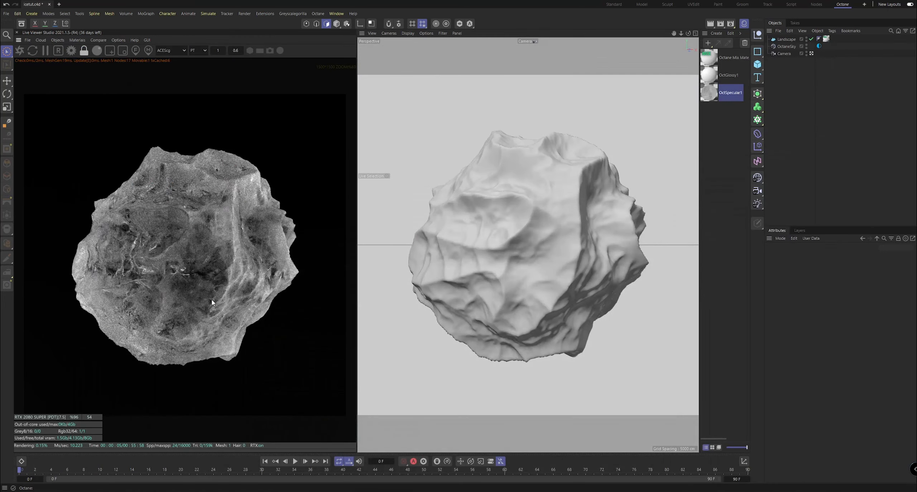
scroll(194, 269, down, 5)
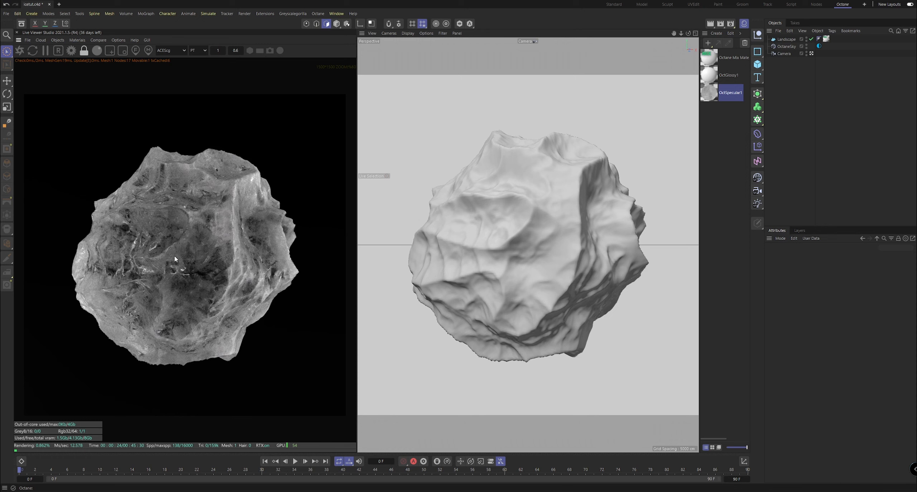
scroll(246, 240, up, 3)
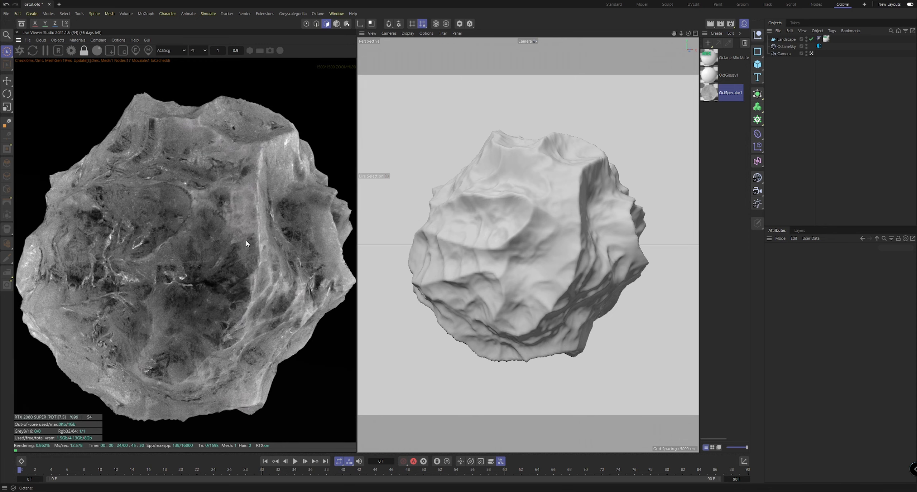
scroll(247, 238, down, 3)
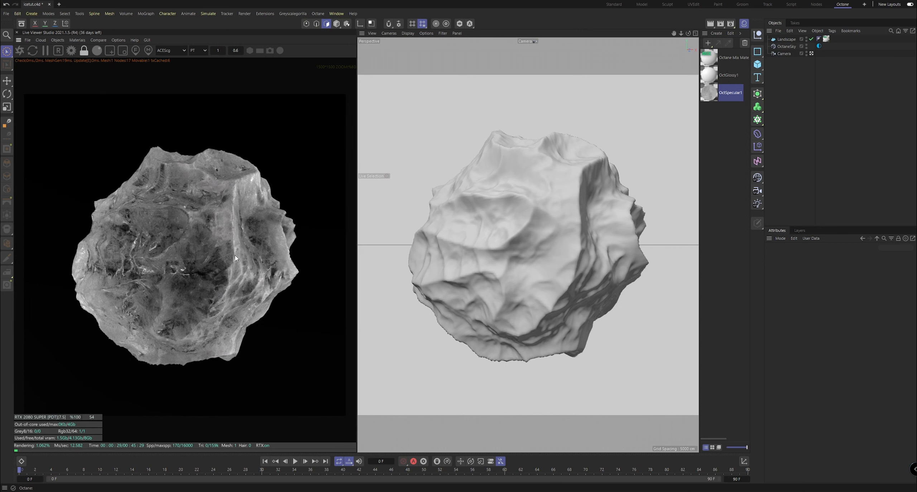